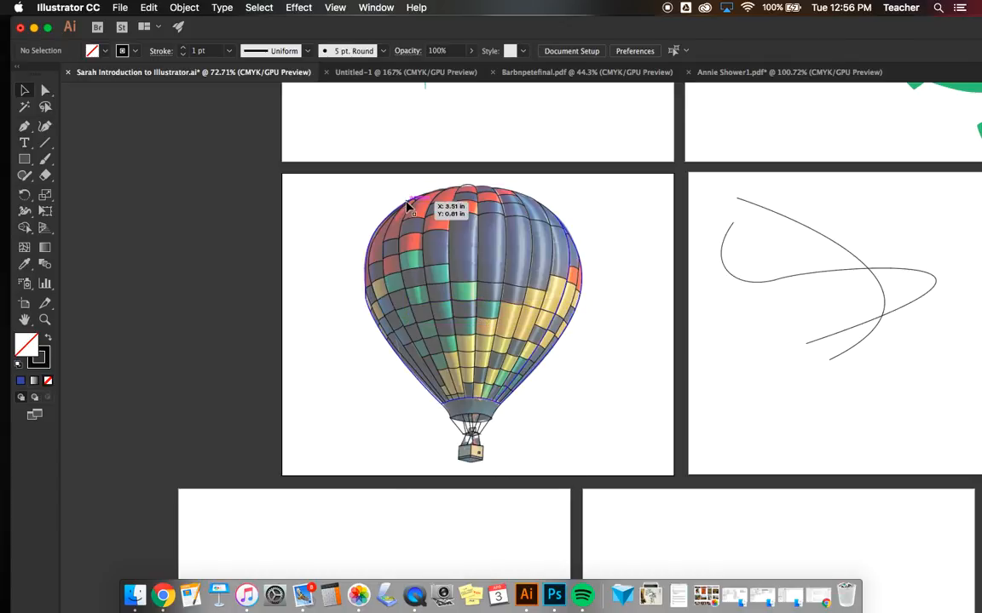
Extend the short seam line near the balloon's lower right edge so its end point meets the adjoining vertical line, and clear the selection.
left_click(406, 213)
left_click(587, 410)
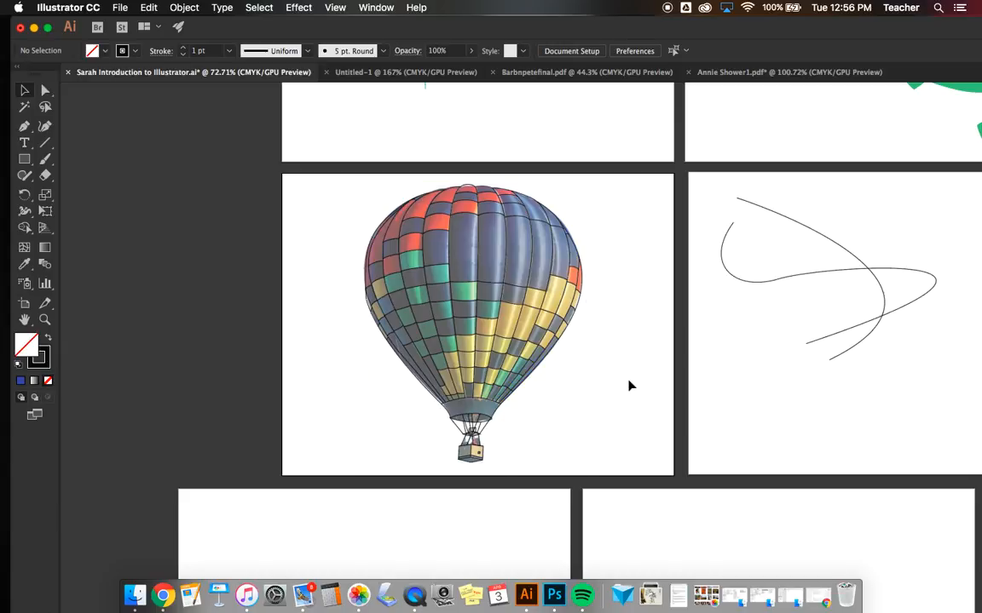
scroll(545, 352, "down", 1)
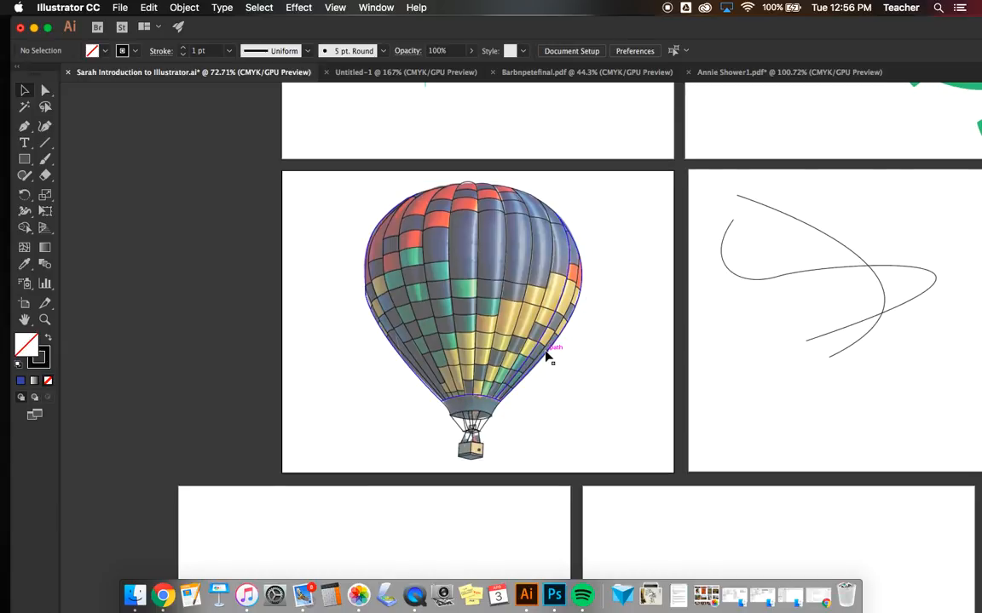
scroll(514, 365, "up", 10)
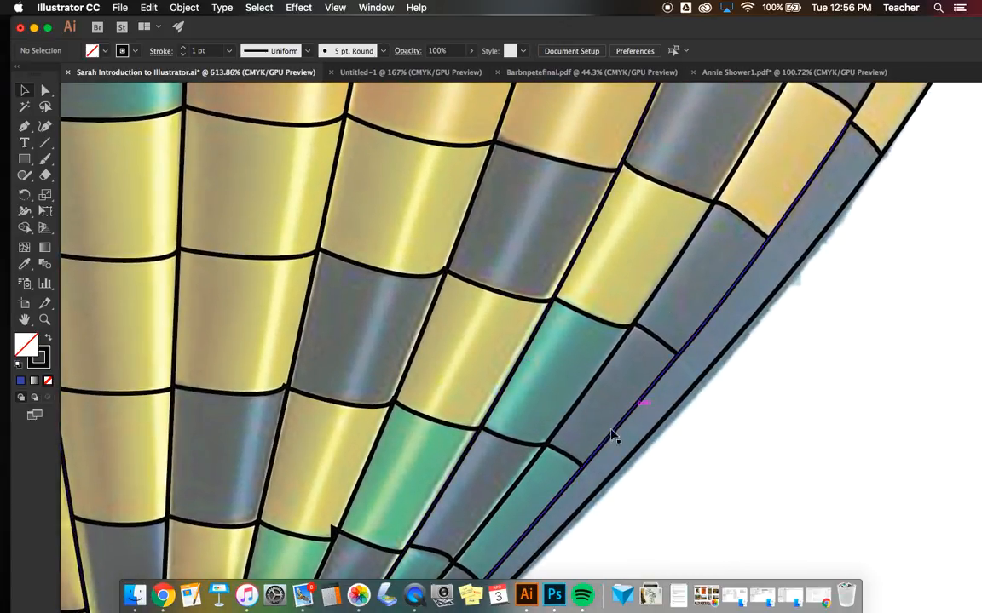
scroll(313, 521, "down", 5)
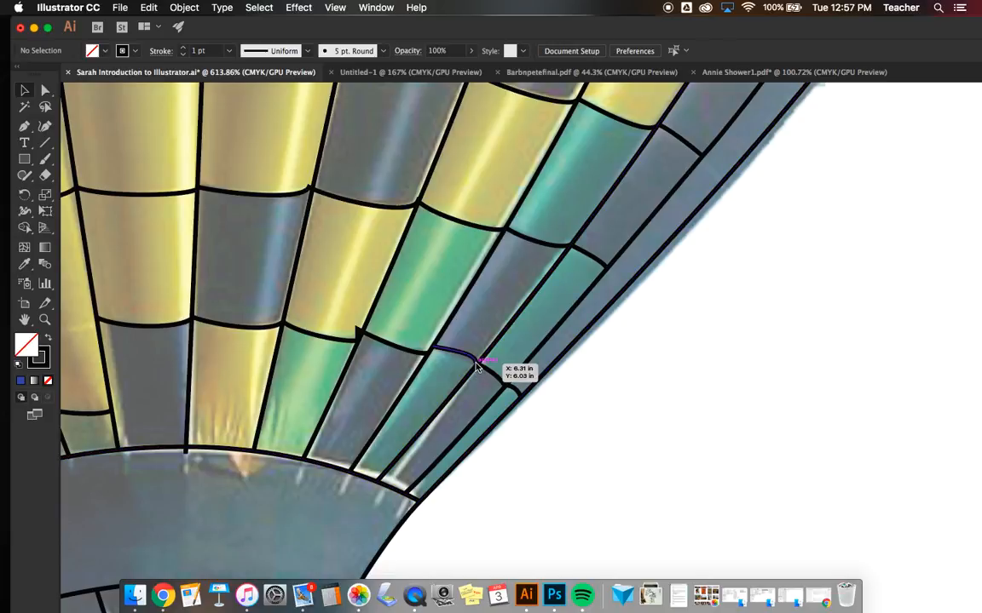
left_click_drag(475, 362, 481, 365)
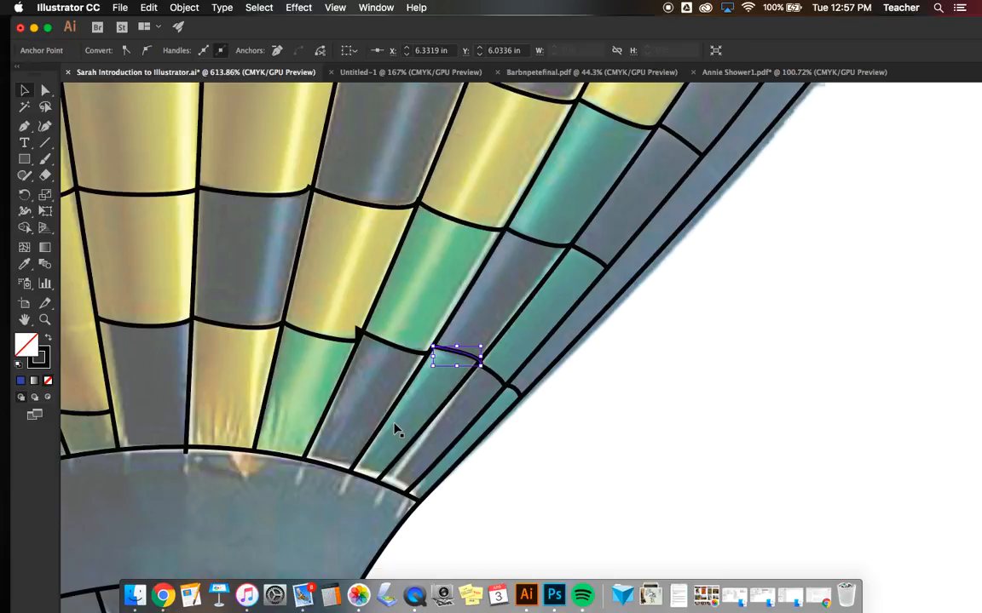
scroll(394, 430, "down", 5)
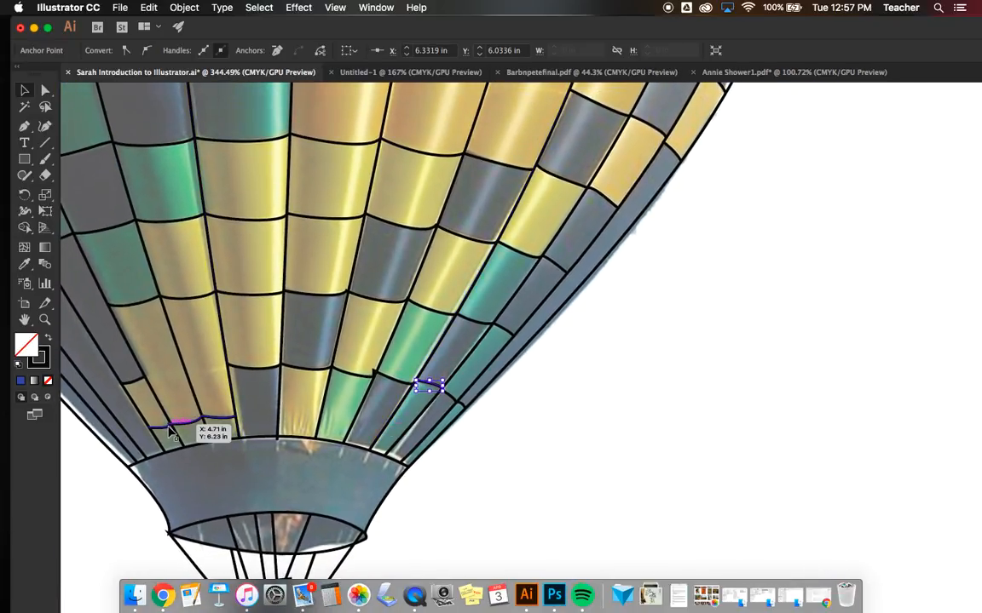
scroll(269, 522, "down", 5)
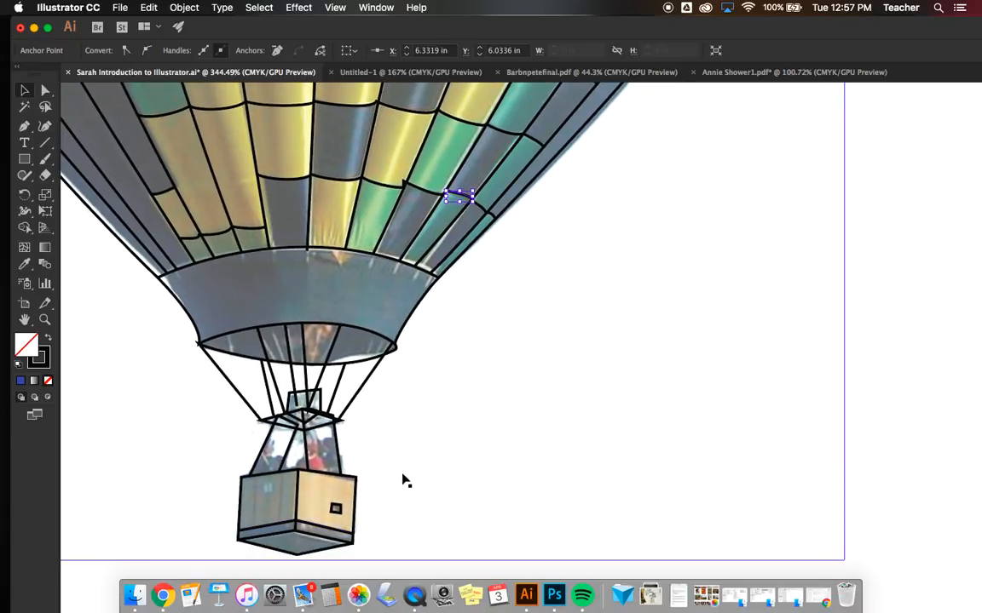
scroll(406, 481, "up", 5)
scroll(406, 481, "down", 8)
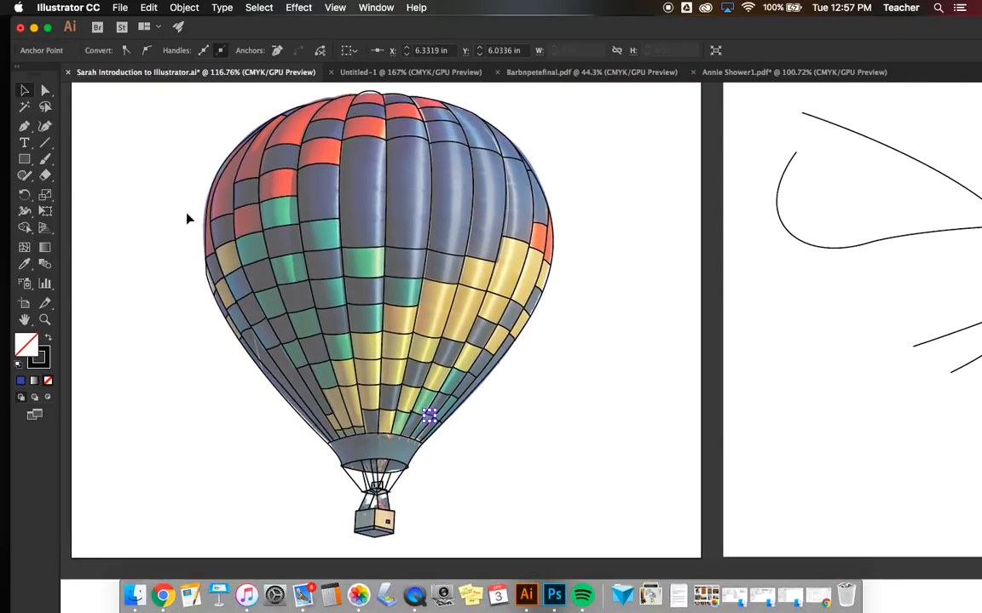
left_click(187, 219)
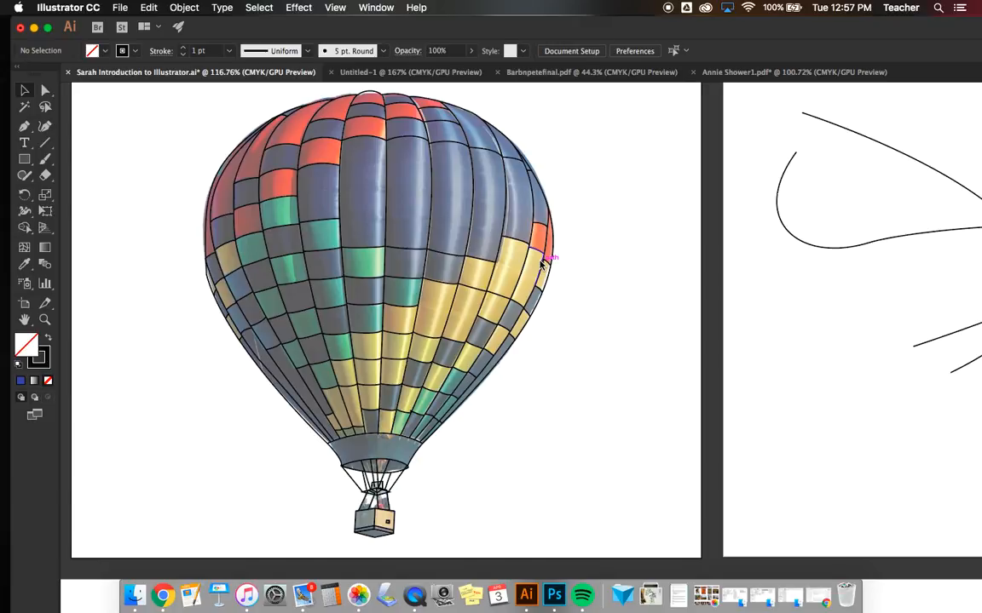
Select the horizontal seam line across the balloon's middle and add several seam lines from its upper part to the selection.
left_click(401, 250)
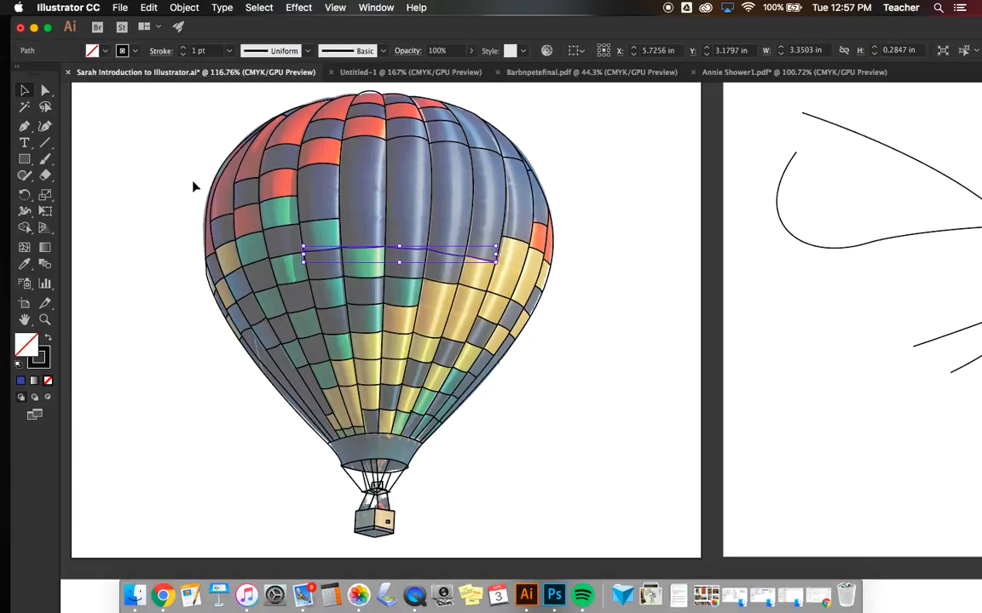
scroll(193, 187, "down", 2)
scroll(192, 191, "down", 2)
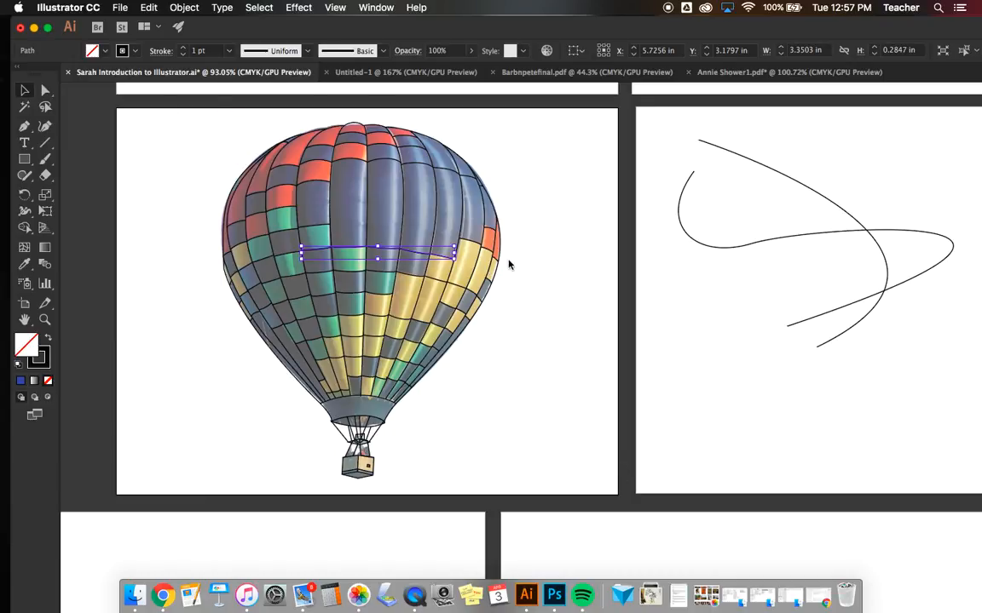
left_click(356, 163, "shift")
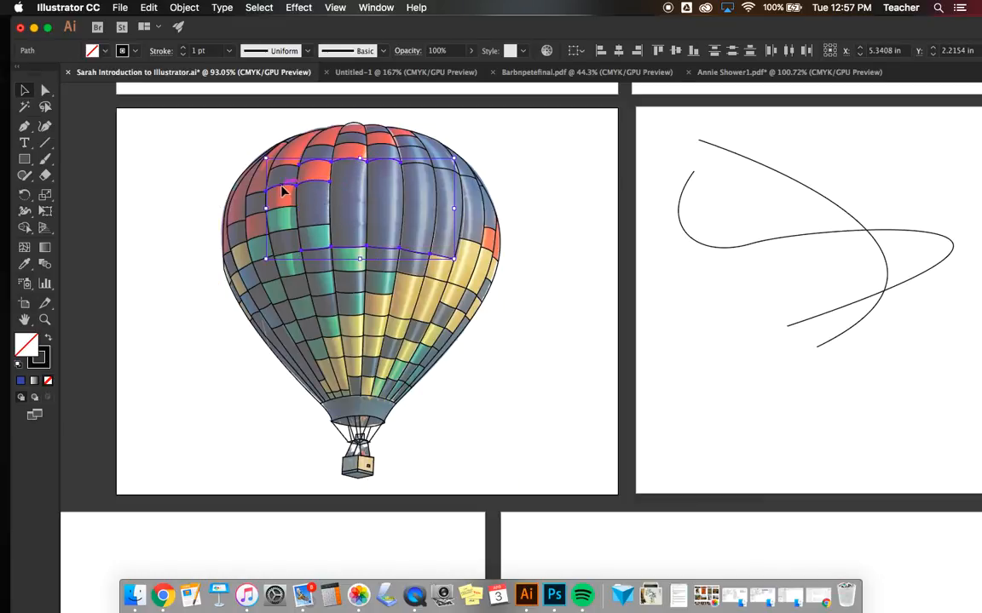
left_click(279, 216, "shift")
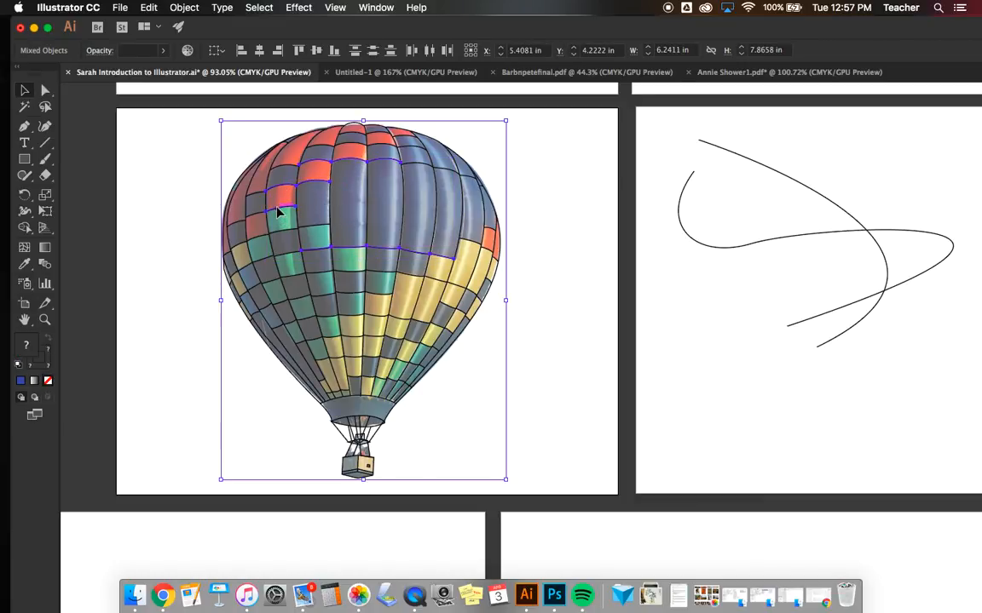
left_click(258, 152, "shift")
left_click(259, 200, "shift")
left_click(260, 213, "shift")
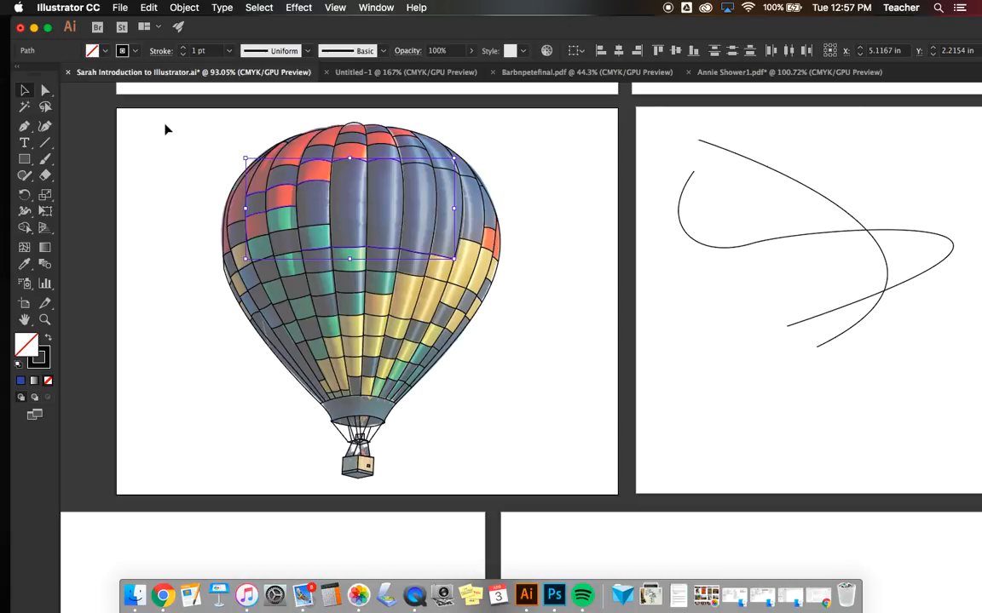
Group all the balloon line art together with its photo and move the group to the left side of the artboard.
left_click_drag(164, 126, 557, 487)
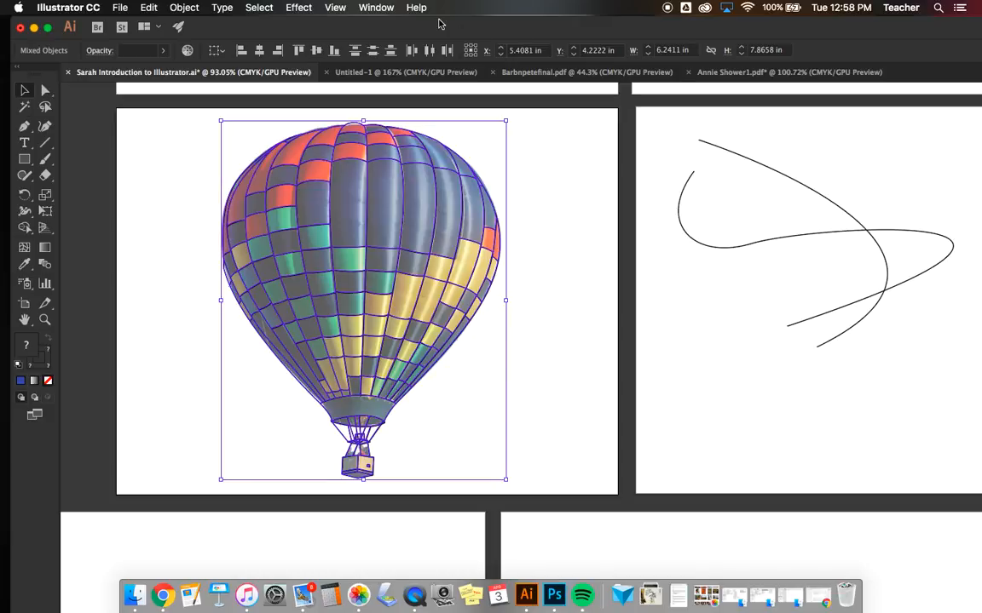
left_click(186, 9)
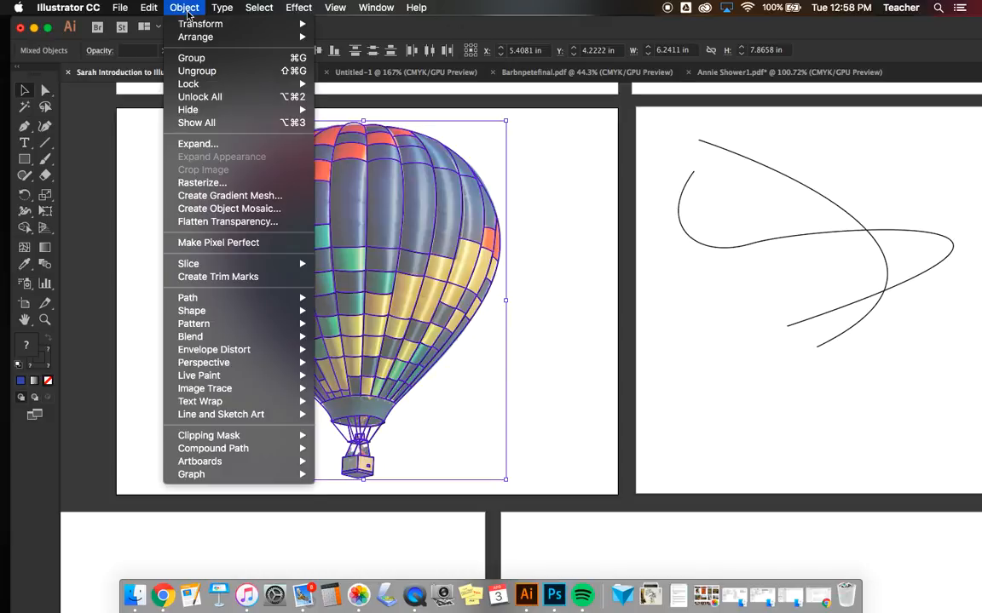
left_click(191, 58)
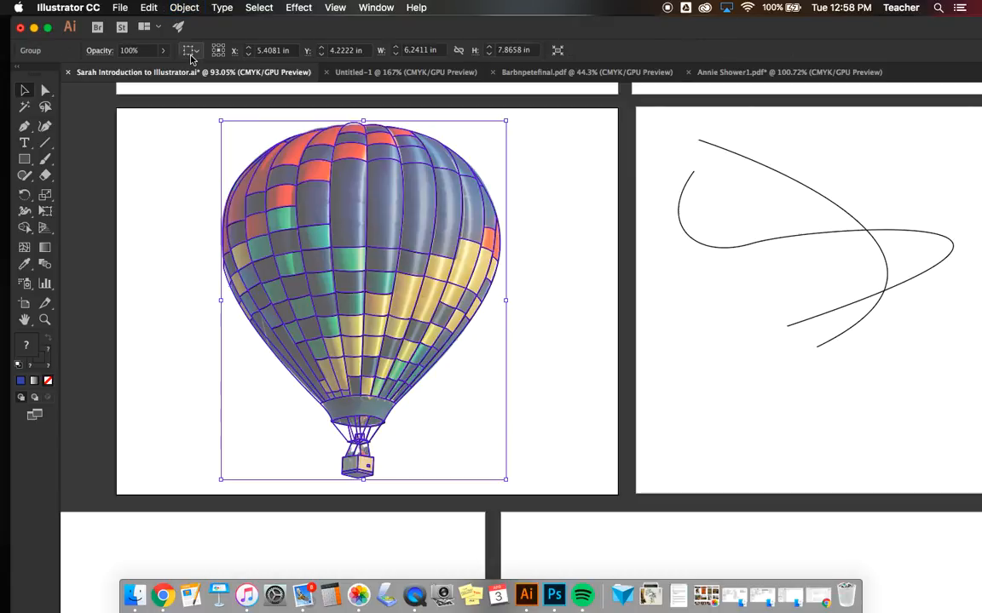
left_click_drag(411, 256, 318, 250)
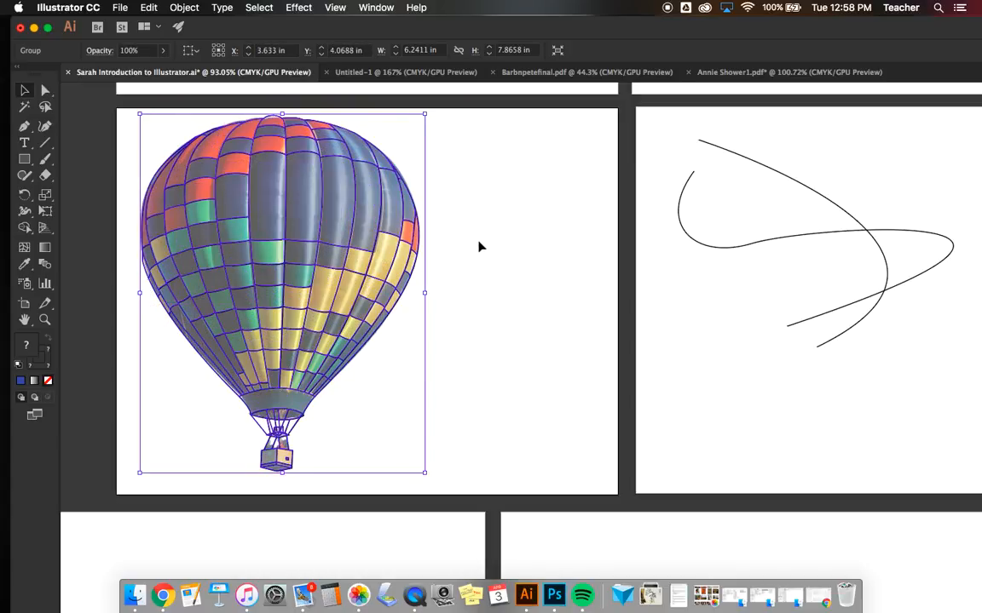
Ungroup the photo from the line art and move the line art as its own group to the right, off the photo.
left_click(193, 8)
left_click(195, 71)
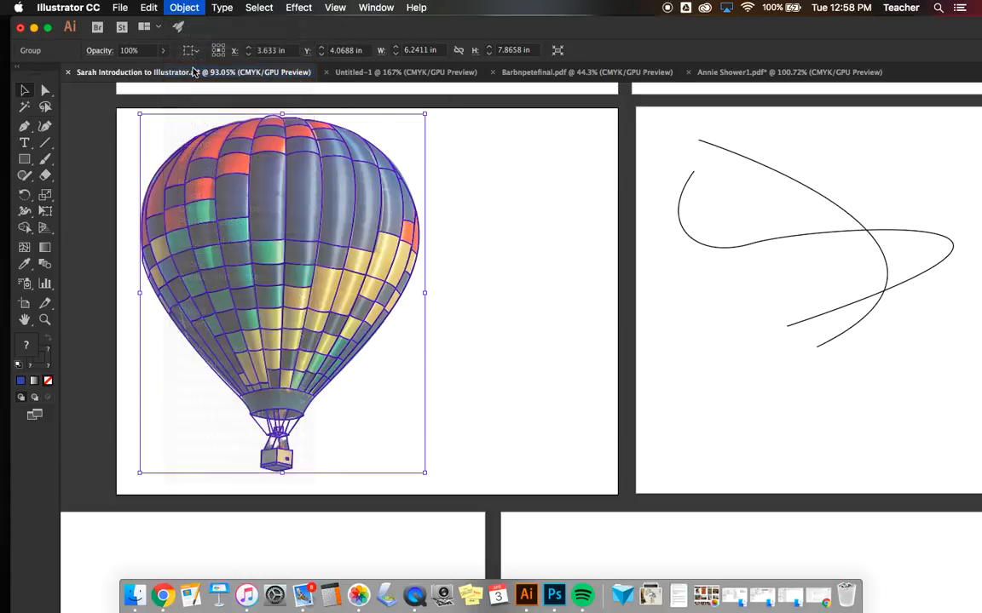
left_click(311, 218)
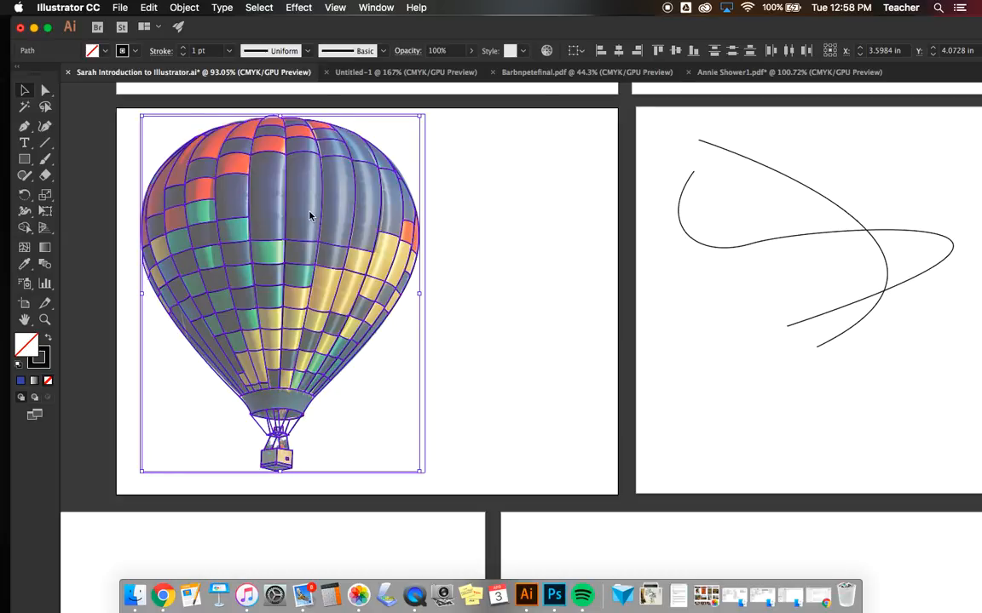
left_click(309, 217)
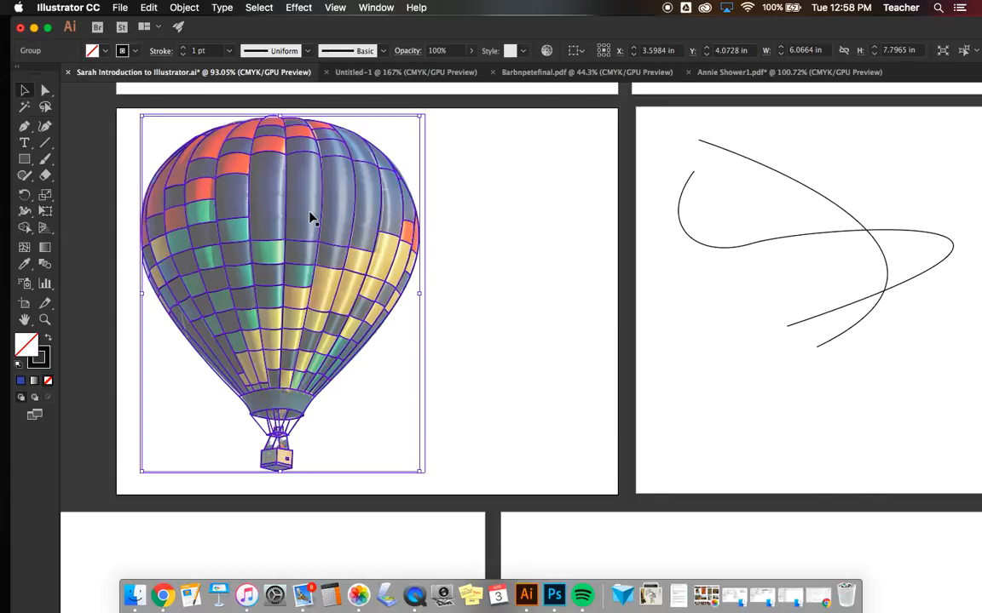
left_click_drag(300, 244, 569, 253)
Delete the balloon photo and move the line art balloon back to the left side of the artboard.
left_click(312, 279)
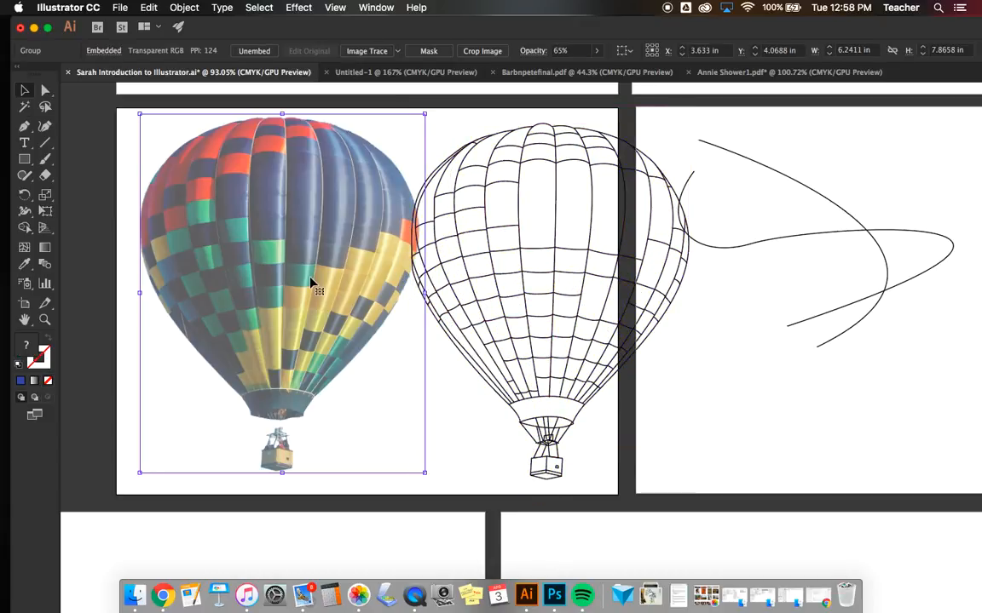
key("Delete")
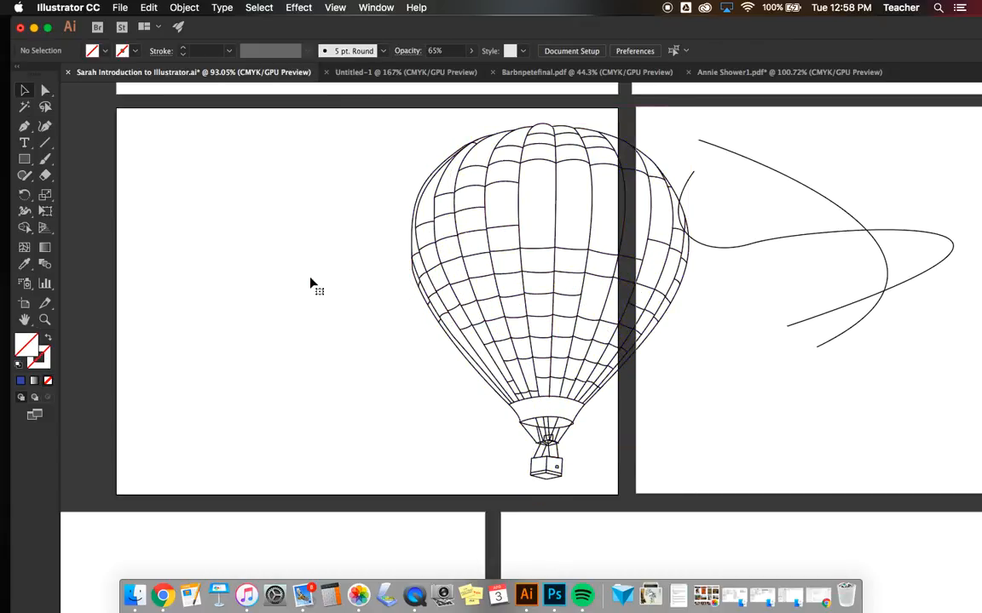
left_click(499, 254)
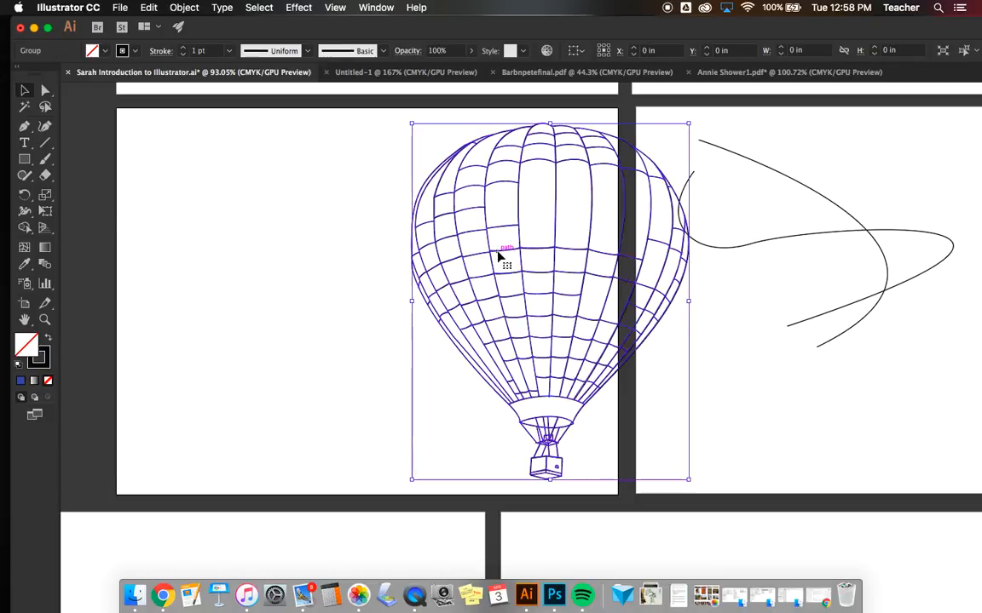
left_click_drag(499, 229, 215, 221)
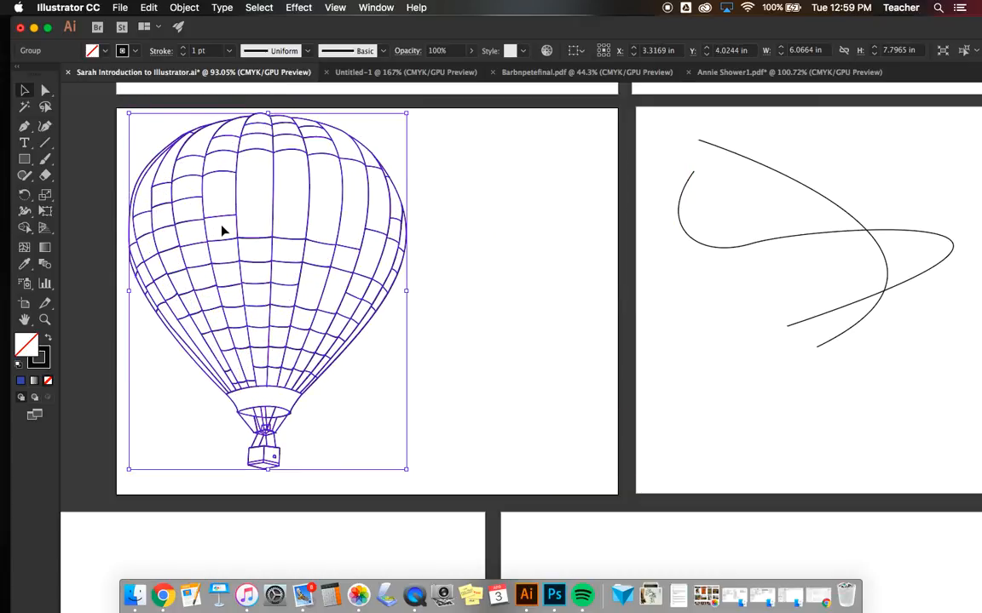
Place two reduced copies of the balloon beside the original: a small one at its lower right and one about 2.84 in wide above that.
left_click_drag(220, 224, 472, 218)
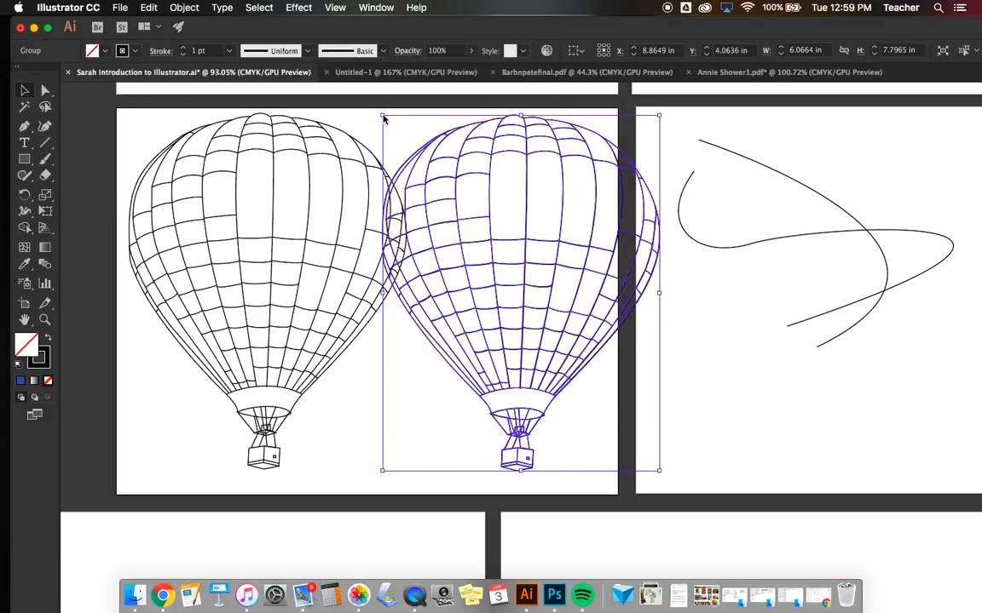
left_click_drag(384, 118, 554, 205)
left_click_drag(611, 385, 492, 274)
left_click_drag(437, 225, 413, 195)
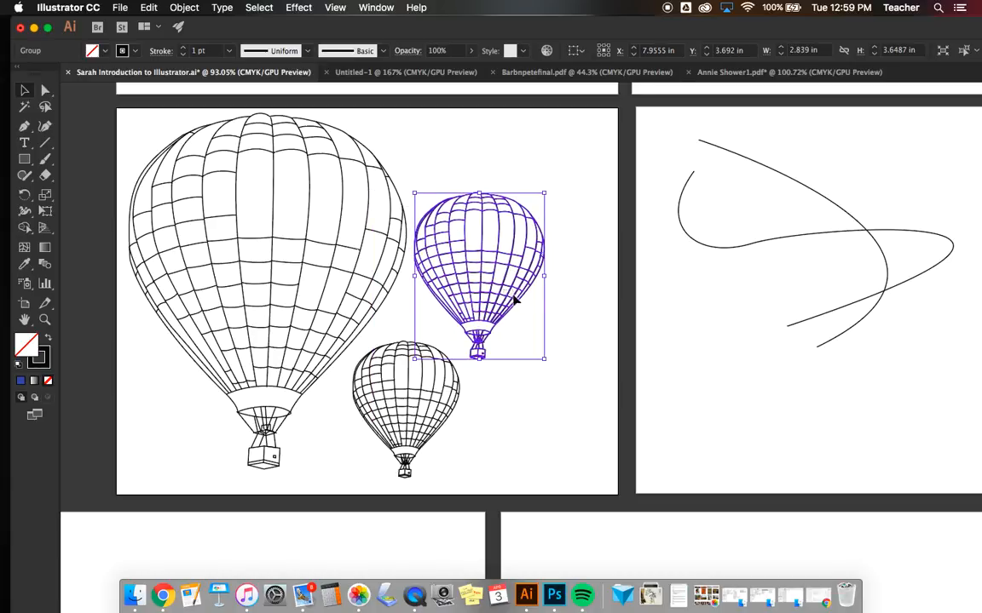
left_click_drag(508, 308, 511, 312)
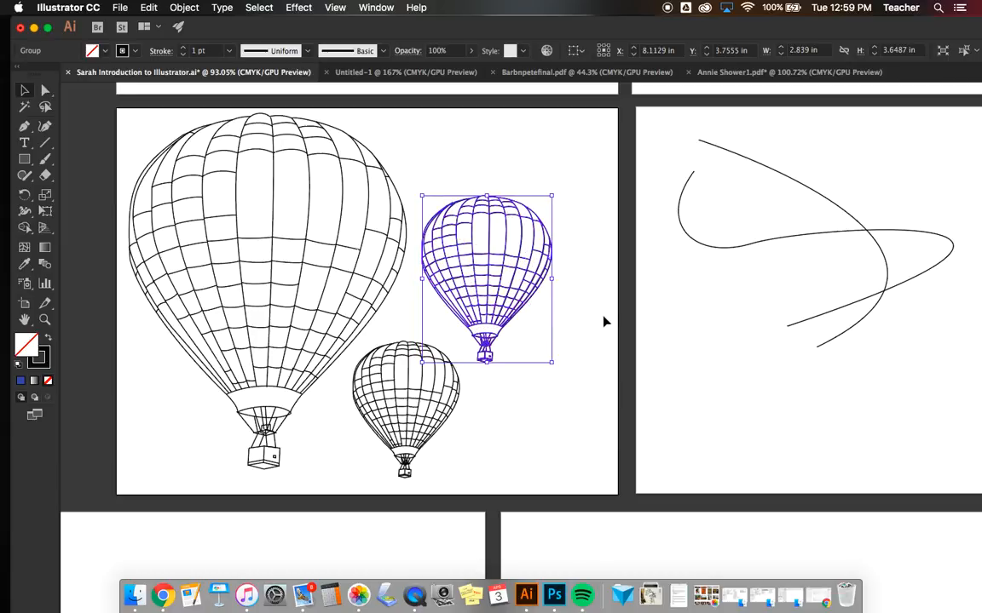
left_click(602, 322)
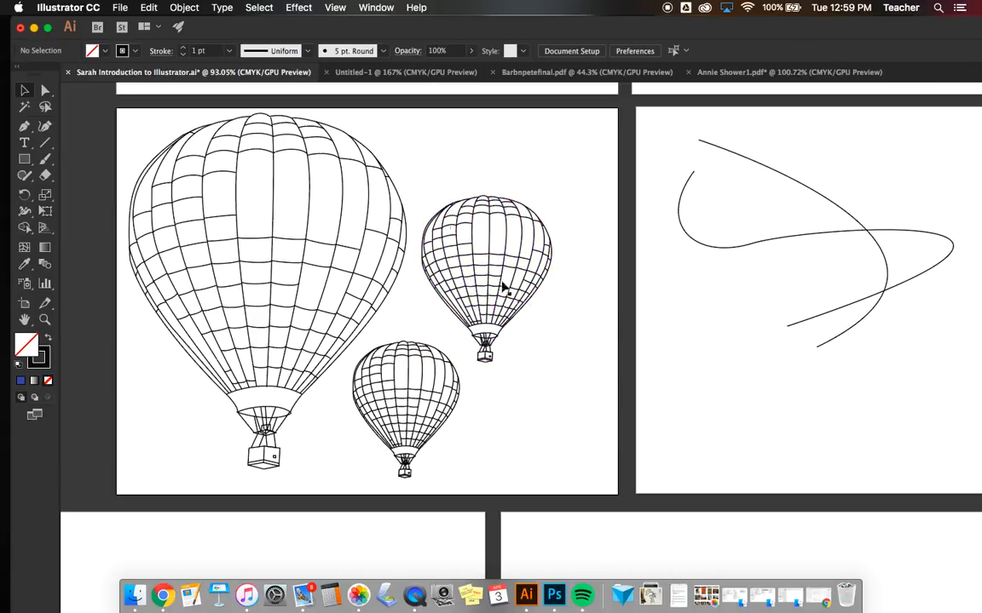
Duplicate the medium balloon onto the neighbouring artboard with the curved lines and enlarge the copy to about 4.6 in wide.
left_click_drag(409, 156, 557, 325)
left_click_drag(502, 274, 750, 387)
left_click_drag(665, 312, 623, 266)
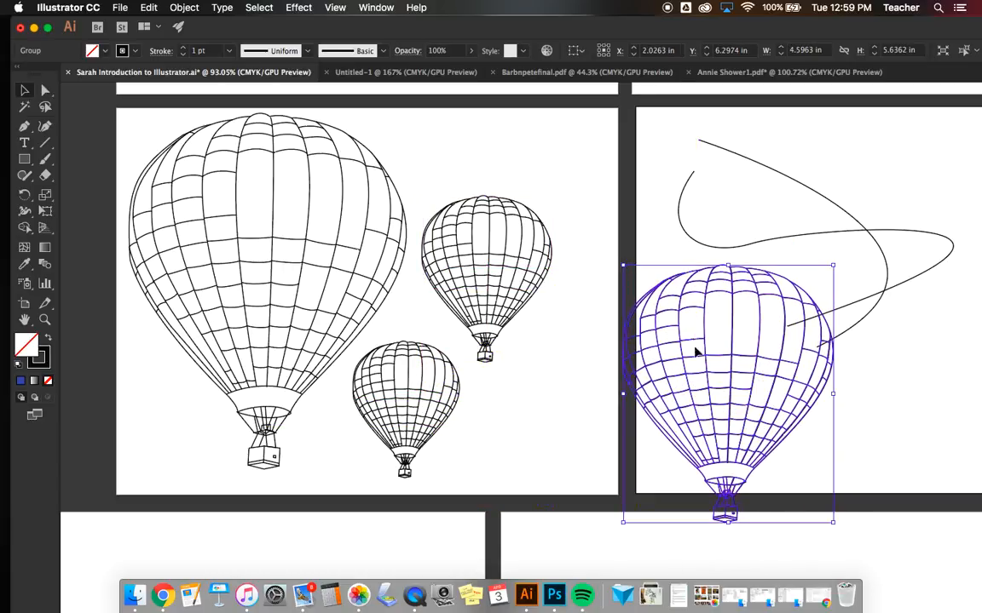
left_click_drag(702, 344, 726, 302)
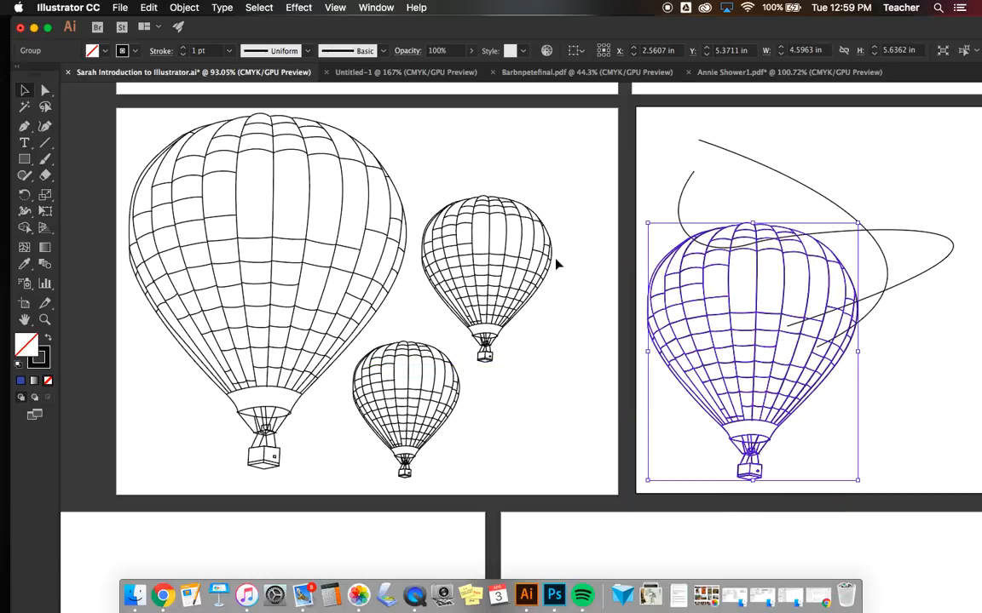
Set the stroke weight of the large balloon to 0.25 pt.
left_click(304, 320)
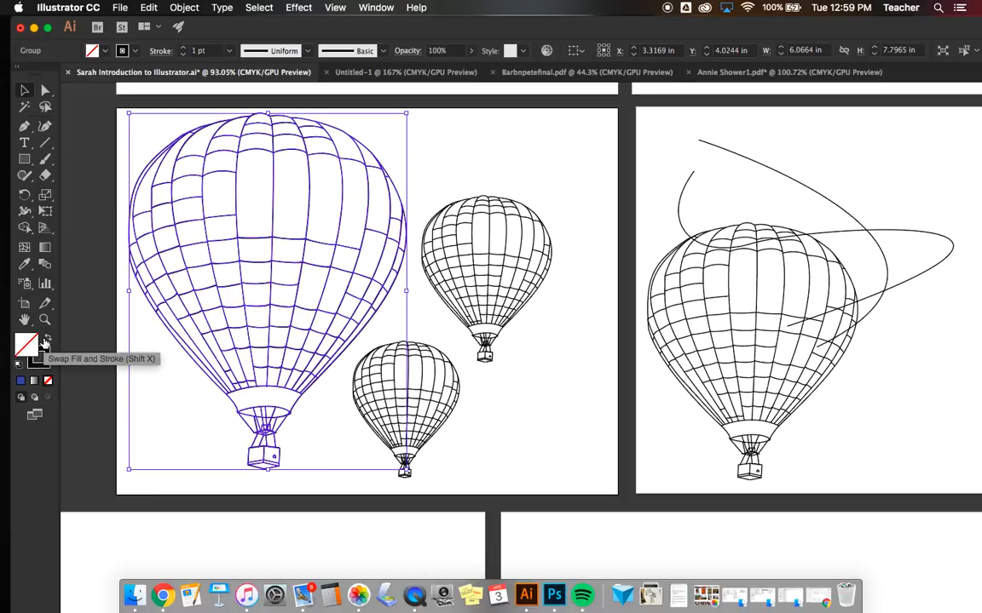
left_click(182, 54)
left_click(183, 55)
left_click(182, 55)
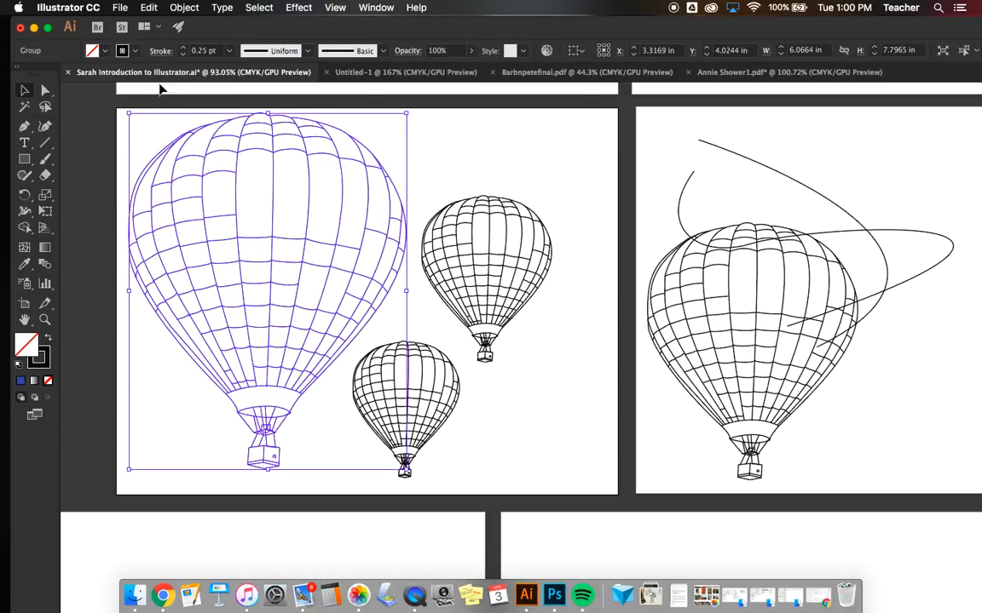
left_click(122, 130)
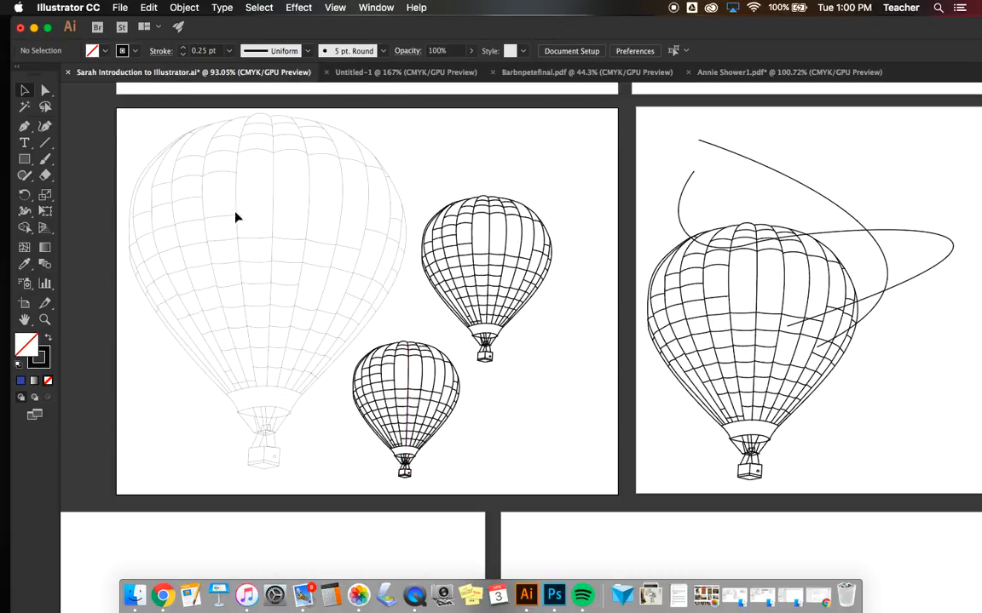
Recolour the stroke of the medium balloon beside the large pale one to red, ff0000.
left_click(460, 254)
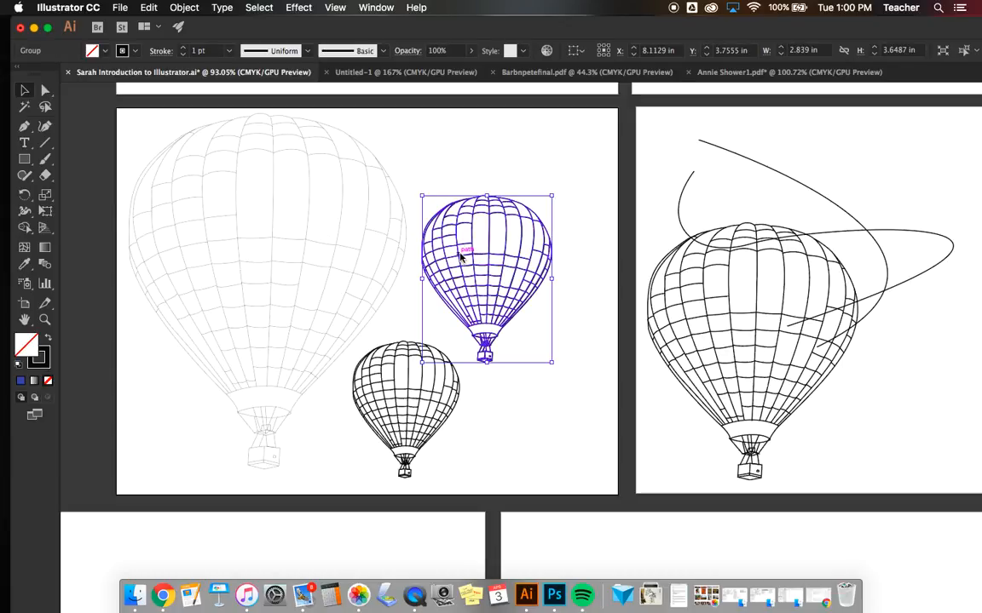
double_click(43, 352)
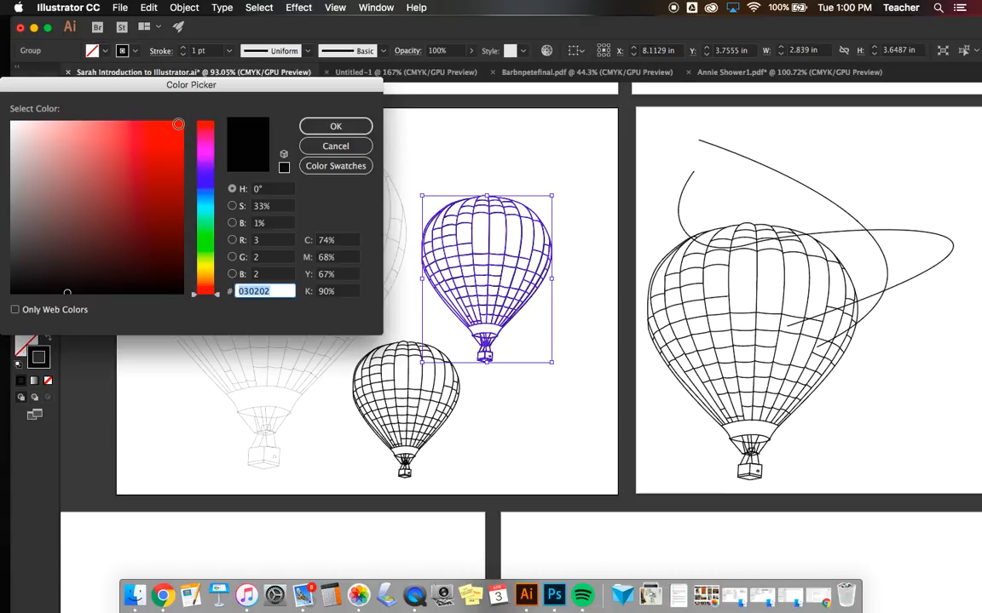
type("ff0000")
left_click(325, 128)
left_click(477, 137)
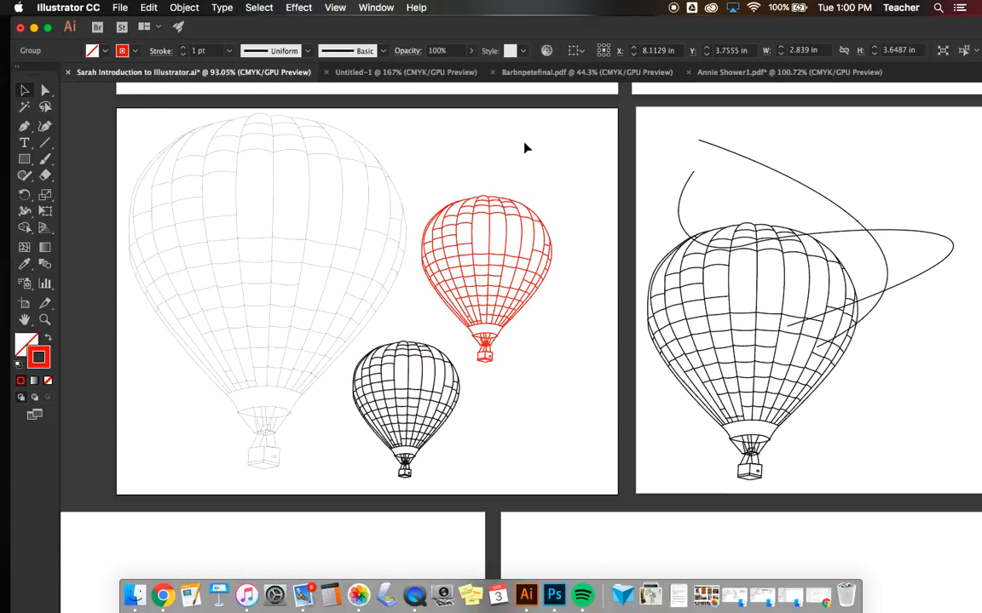
Set the stroke weight of the small black balloon beside the large pale one to 2 pt.
left_click(440, 365)
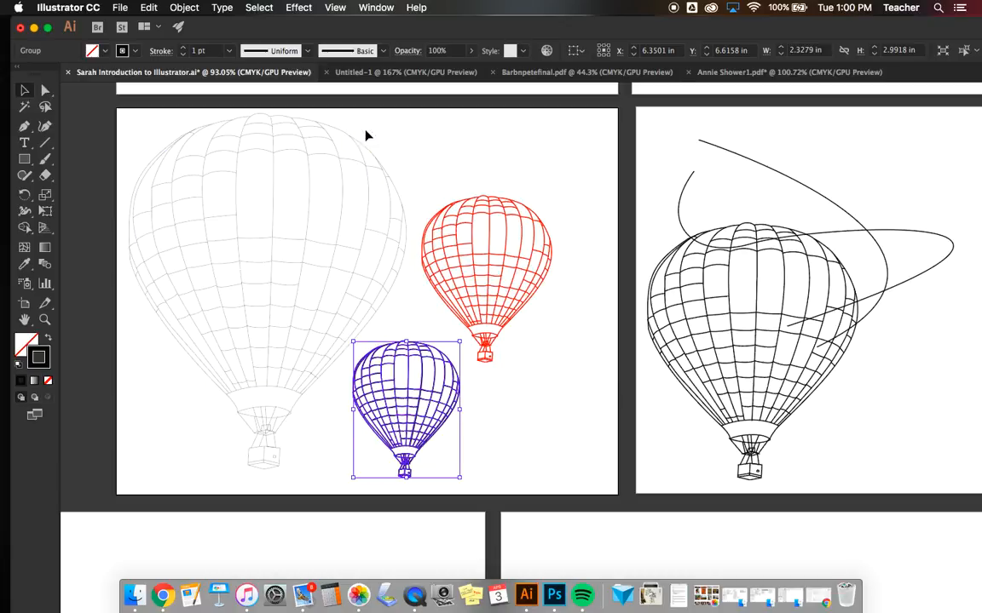
left_click(182, 49)
left_click(504, 423)
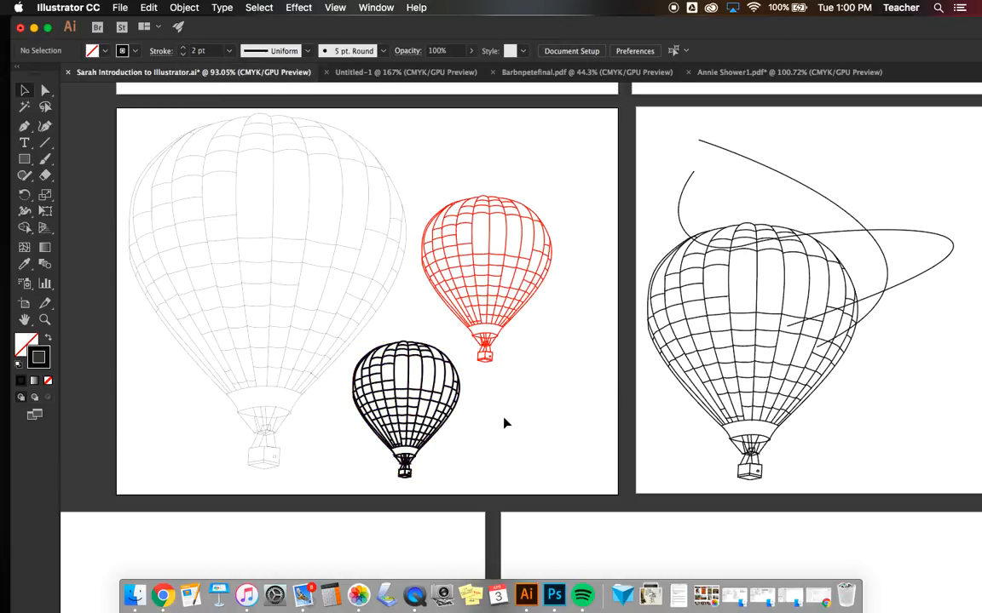
Delete the two curved lines that cross the balloon on the neighbouring artboard.
left_click(774, 372)
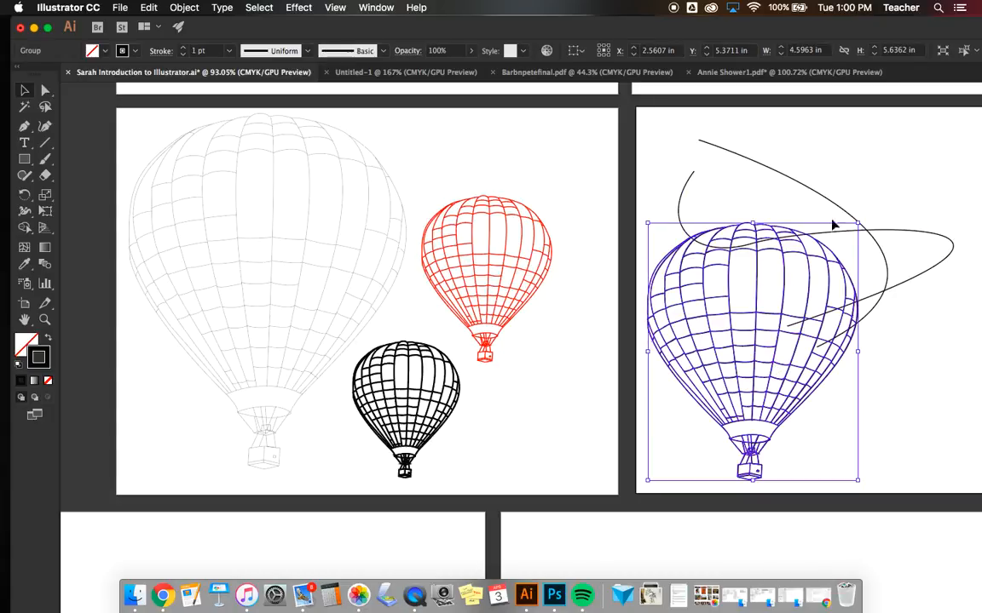
left_click_drag(773, 195, 773, 187)
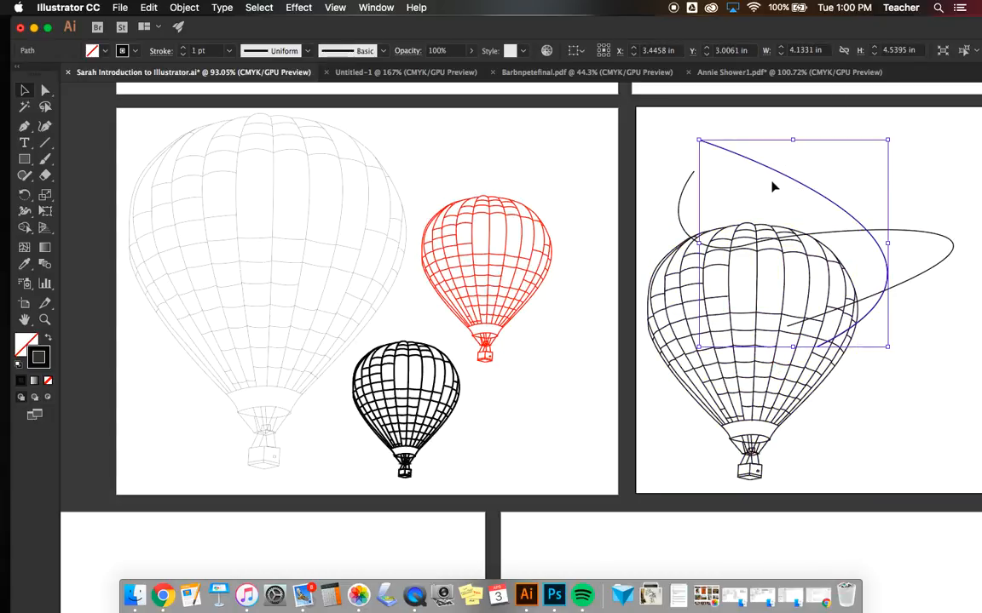
key("Delete")
left_click(690, 185)
key("Delete")
scroll(831, 220, "down", 3)
scroll(830, 220, "right", 3)
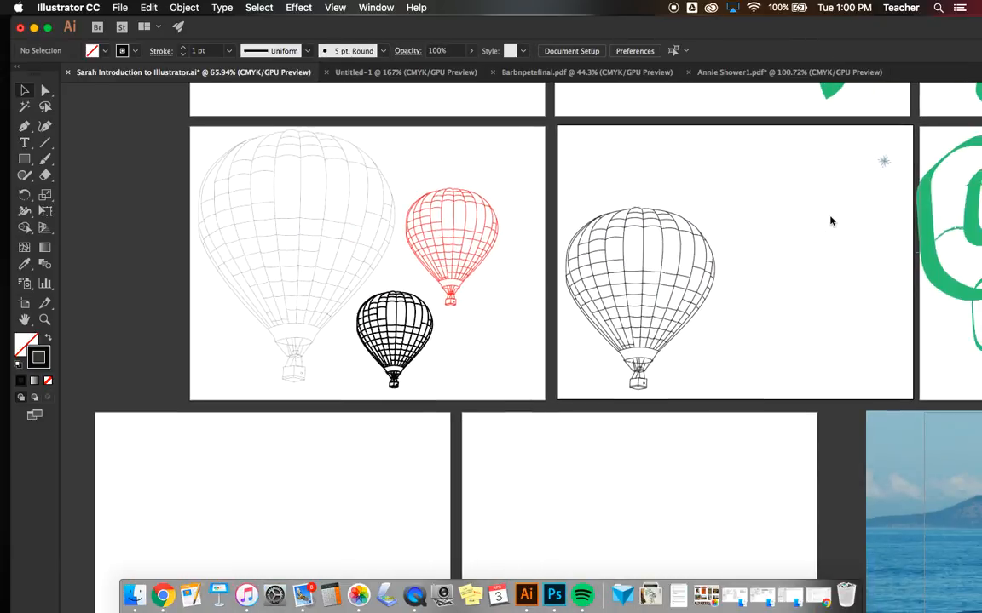
Duplicate the neighbouring artboard's balloon twice: one same-size copy at its upper right and one reduced to about 2.54 in wide between them.
left_click_drag(673, 278, 871, 204)
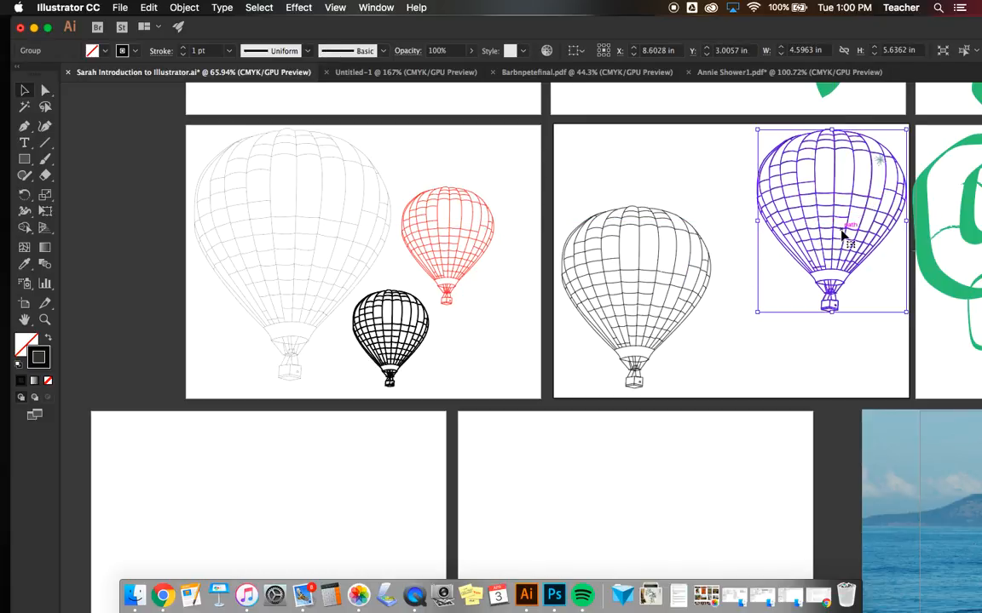
left_click_drag(842, 237, 677, 182)
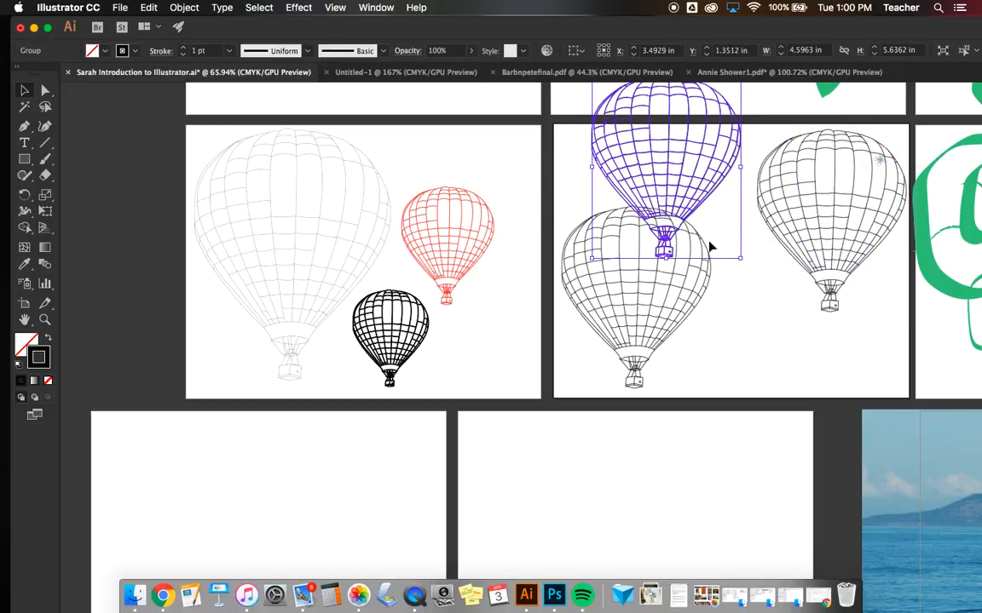
left_click_drag(744, 261, 746, 339)
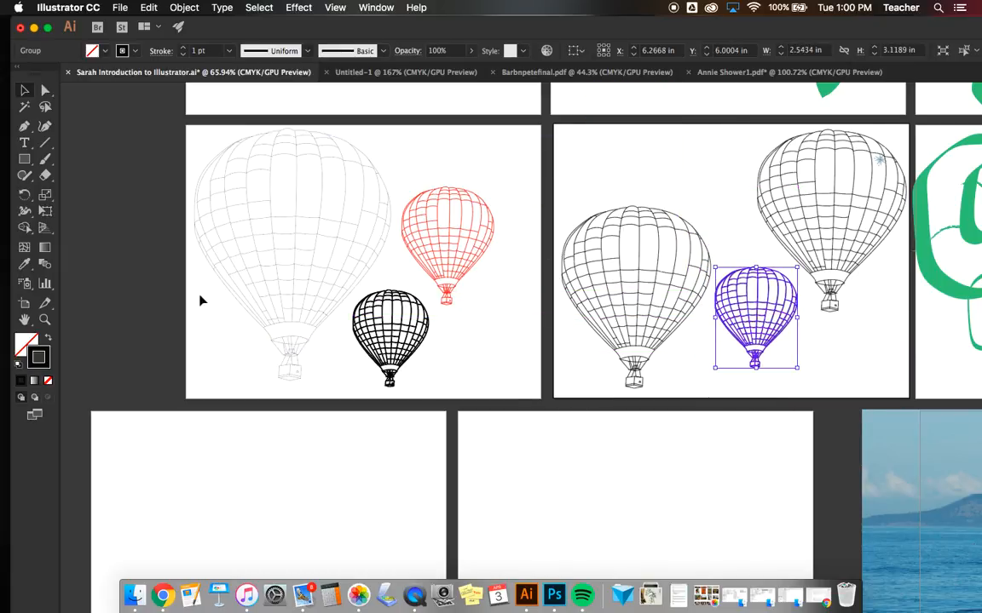
Activate the Live Paint Bucket with the small balloon copy selected and show the Swatches panel.
left_click(25, 231)
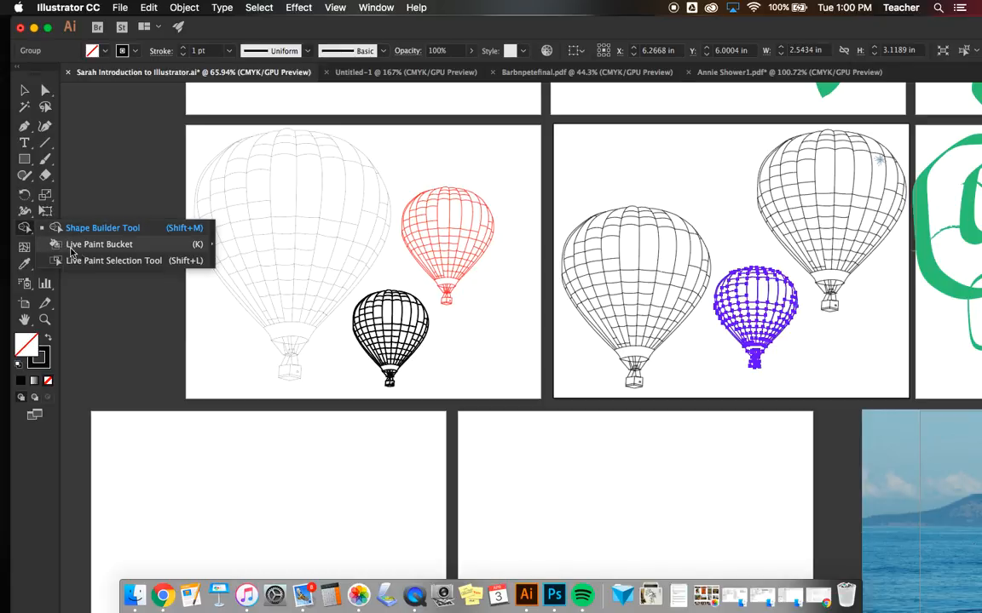
left_click(94, 244)
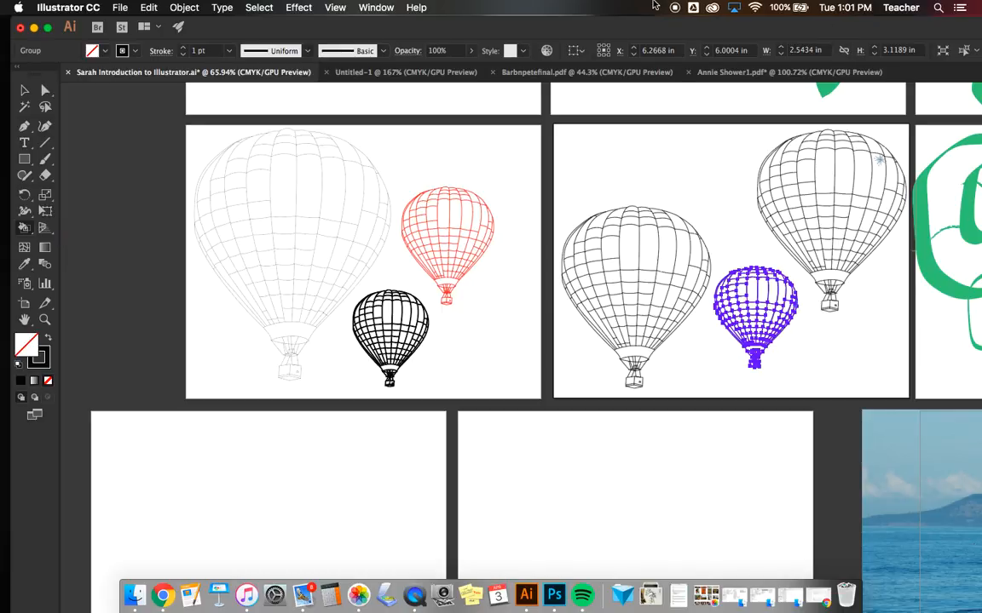
left_click(416, 8)
mouse_move(376, 8)
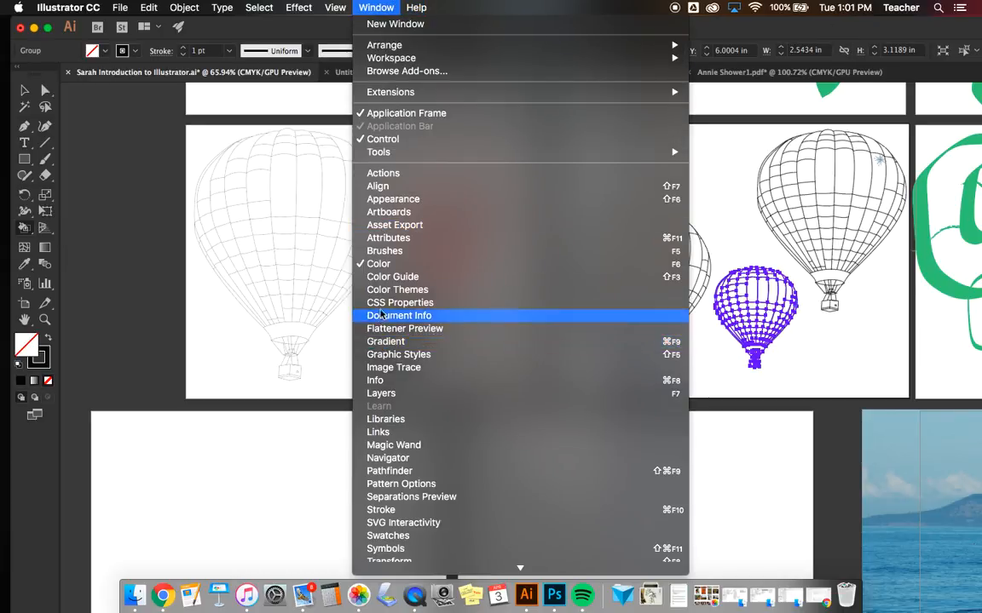
left_click(373, 535)
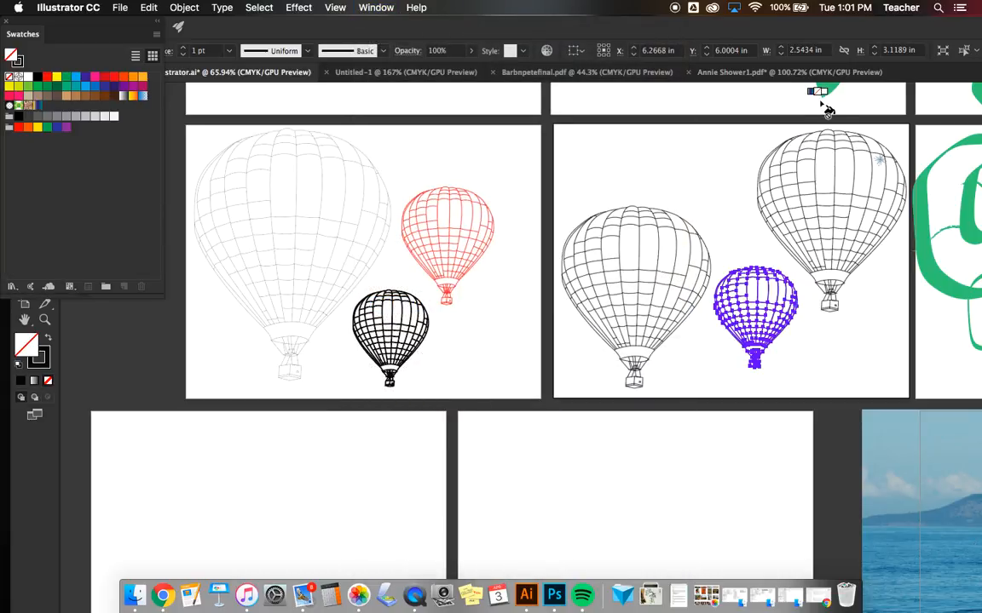
Rearrange and resize the application window so its panels are on screen, and place the Swatches panel directly below the Color panel.
left_click_drag(962, 32, 586, 32)
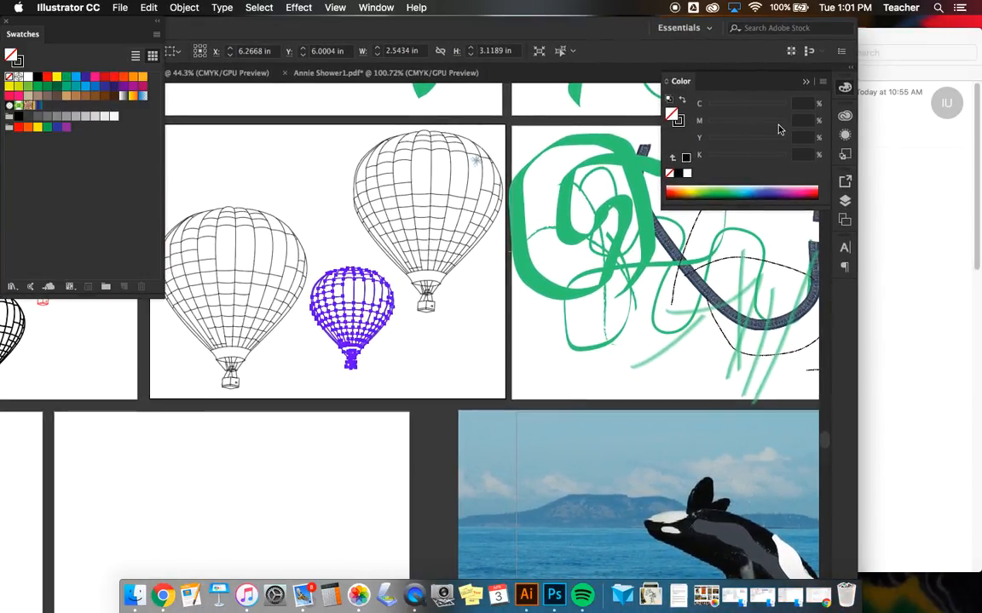
left_click_drag(857, 162, 168, 176)
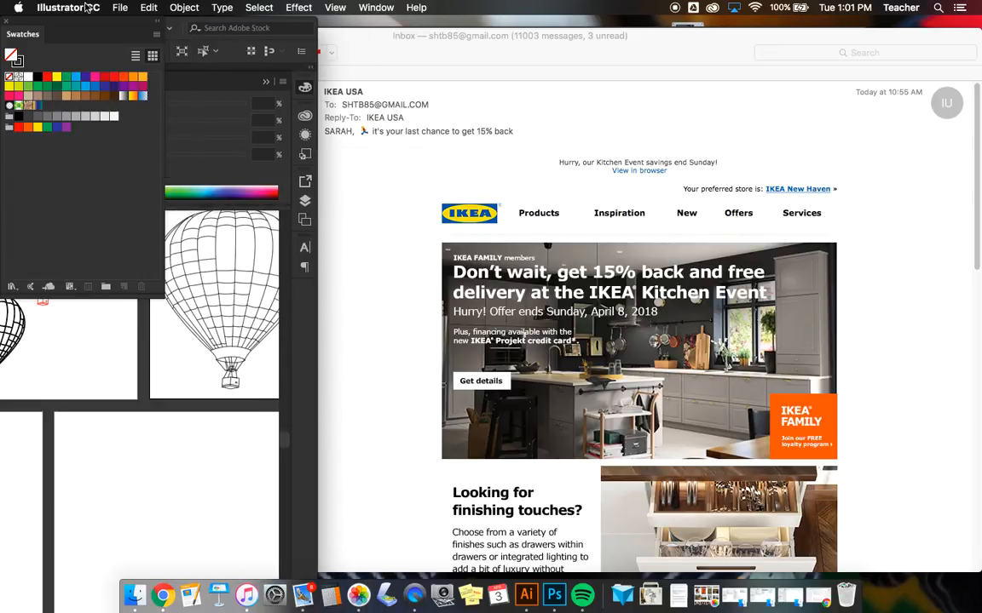
left_click_drag(87, 25, 768, 34)
left_click_drag(47, 25, 461, 10)
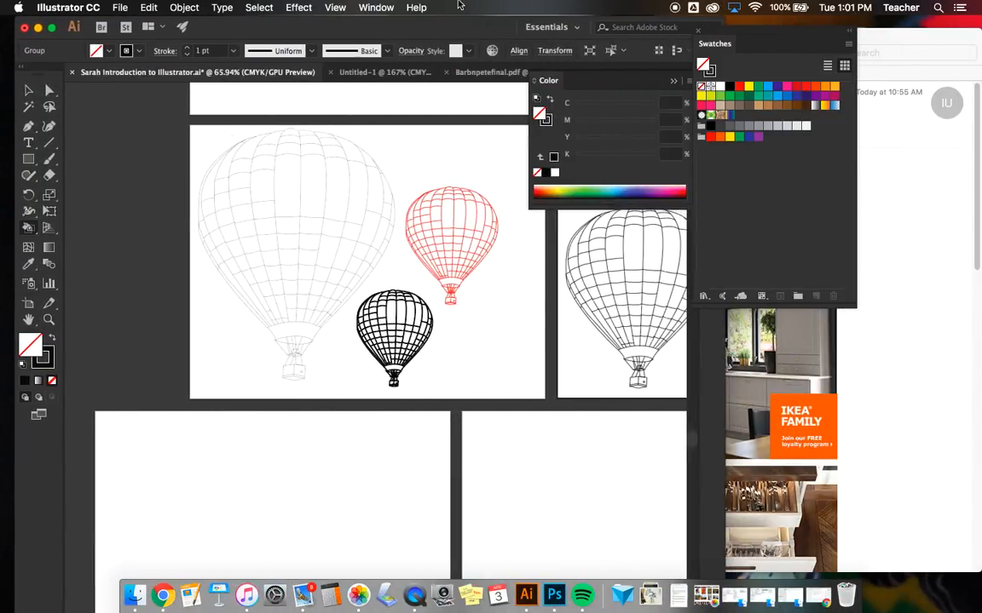
left_click_drag(727, 483, 978, 436)
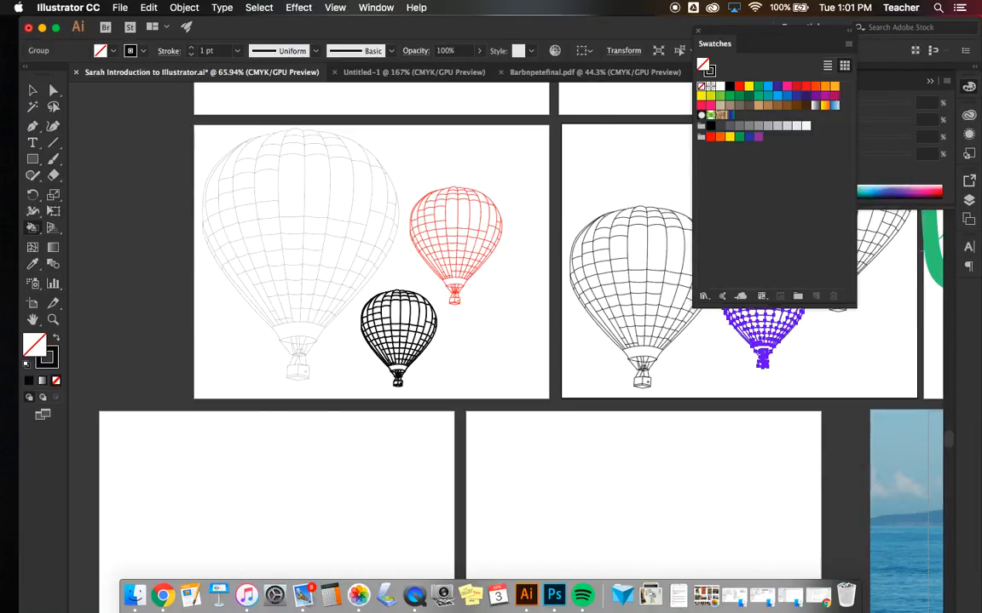
left_click_drag(761, 35, 855, 214)
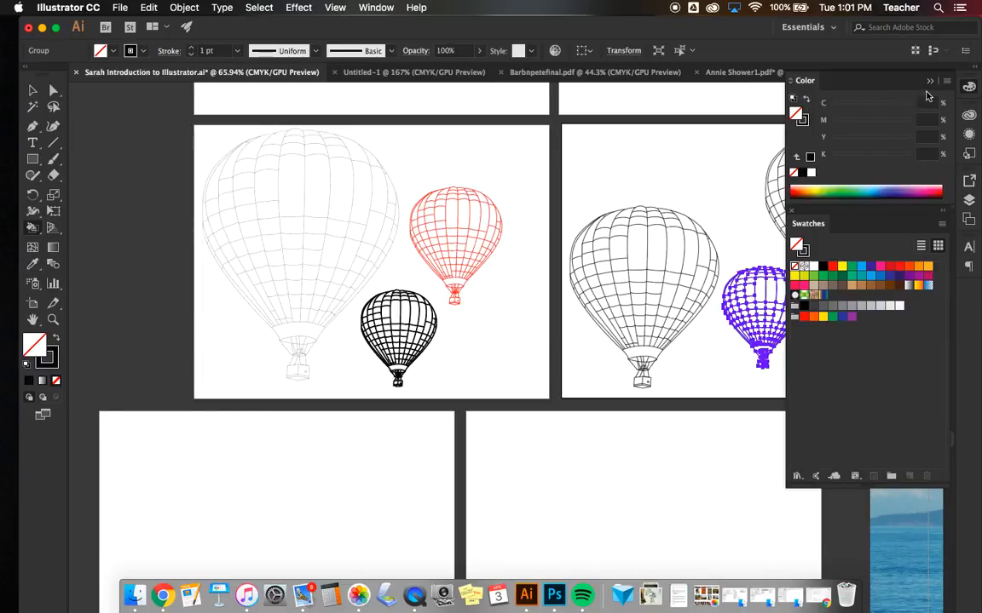
Try to bring up the Color Guide panel.
left_click(376, 7)
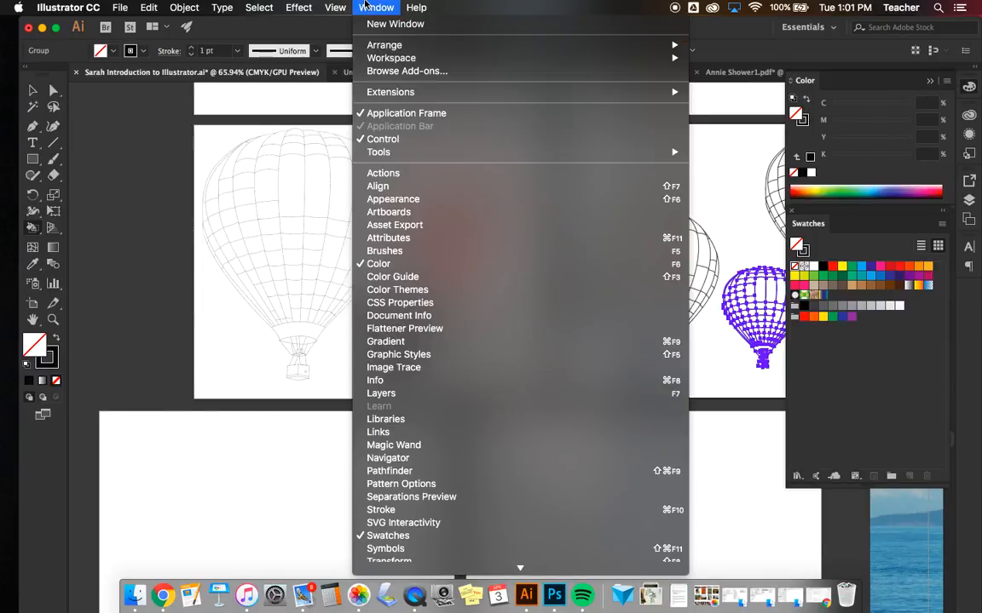
left_click(411, 277)
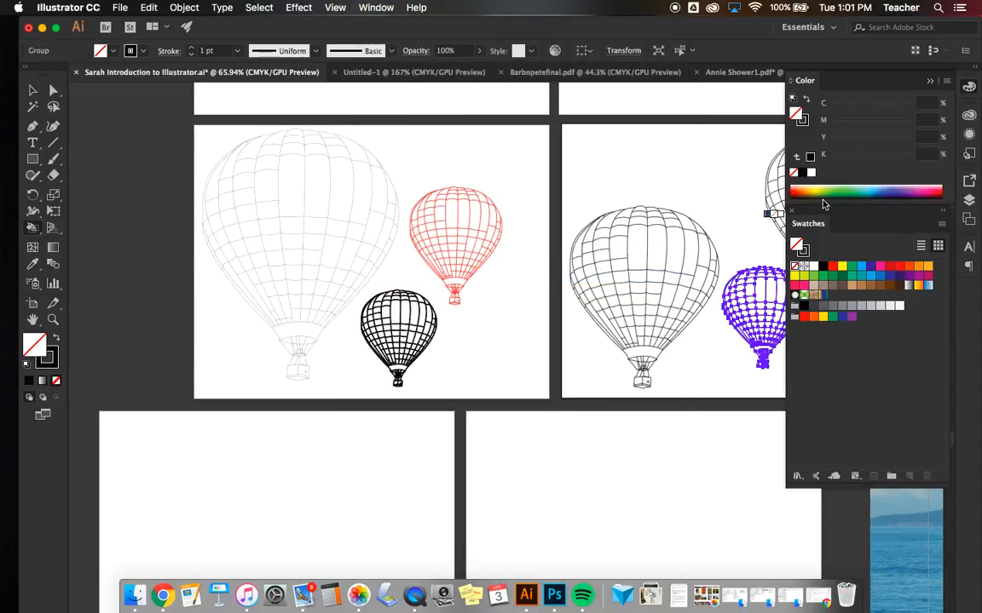
mouse_move(725, 24)
left_mouse_down()
mouse_move(622, 18)
mouse_move(750, 8)
mouse_move(718, 9)
mouse_move(731, 7)
left_mouse_up()
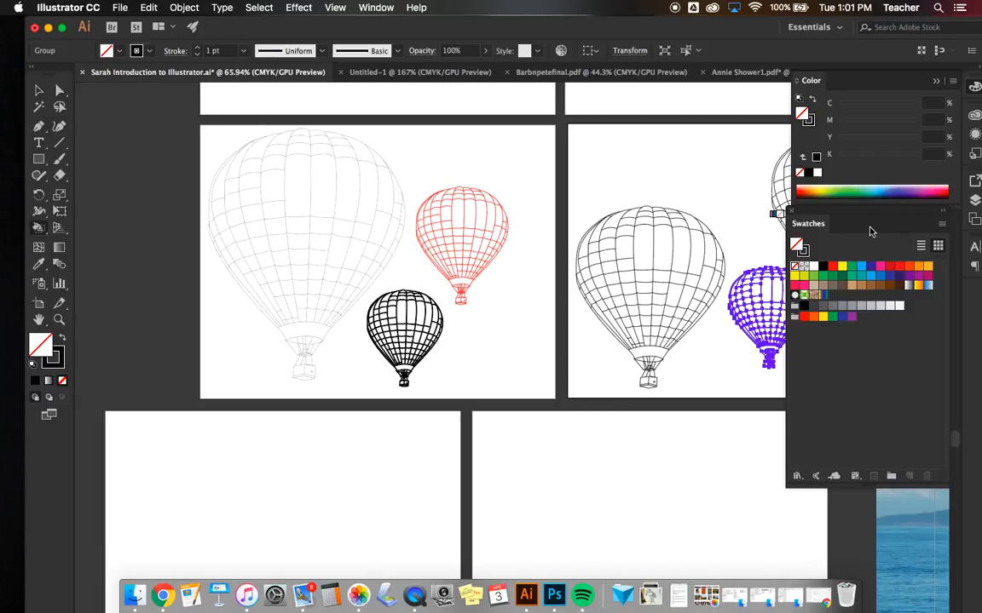
left_click(372, 7)
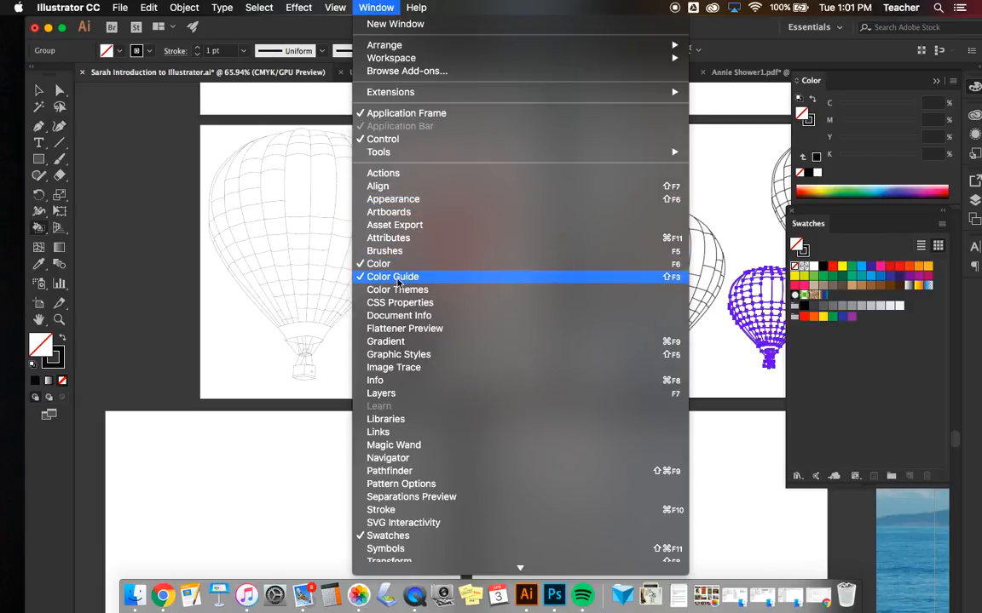
left_click(376, 7)
left_click(376, 8)
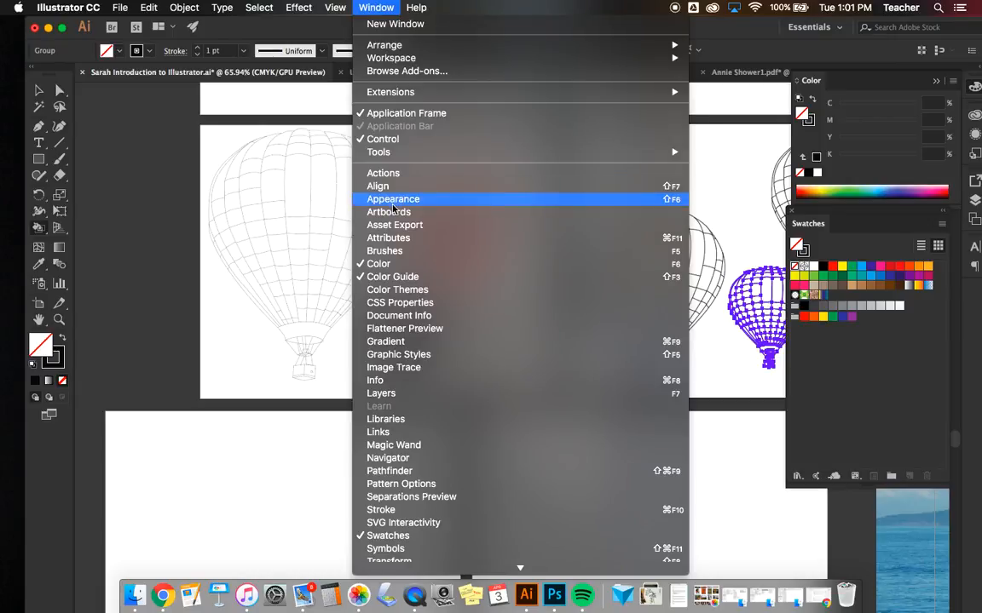
left_click(391, 280)
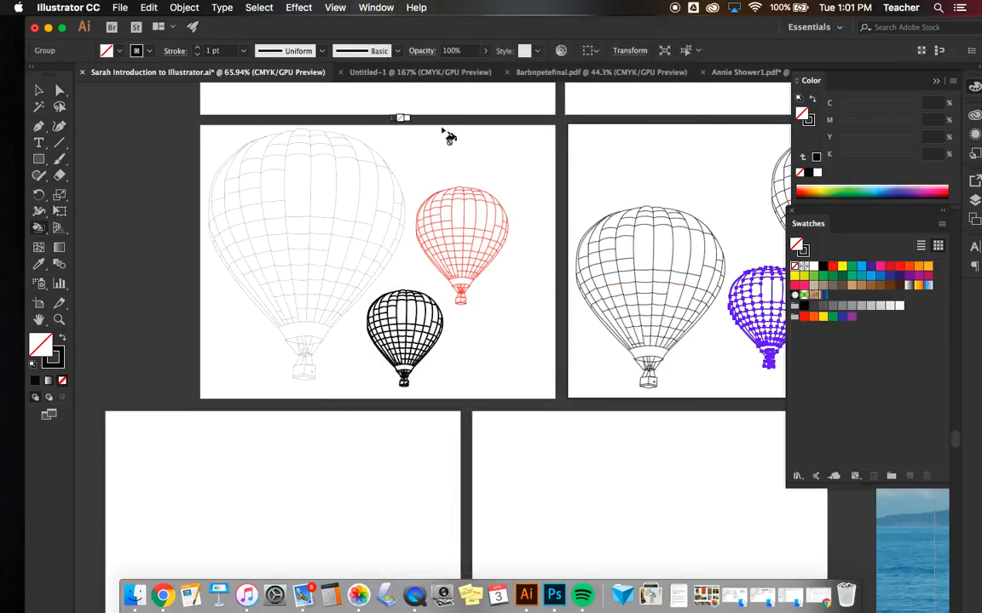
Nudge the Swatches panel into line under the Color panel and pick a green fill of C 77.65, M 0, Y 100, K 0.
left_click_drag(830, 217, 834, 218)
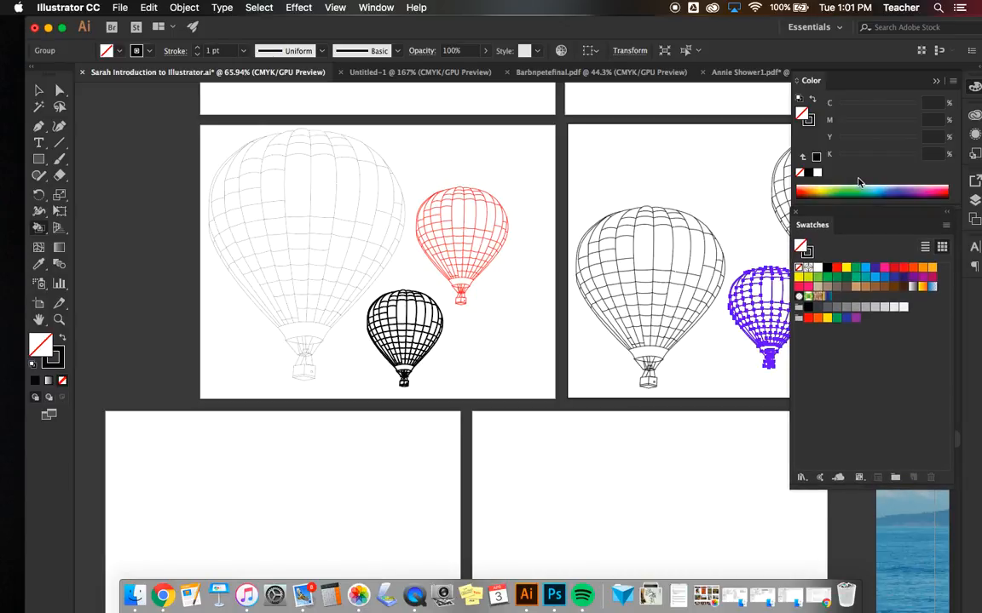
left_click(858, 189)
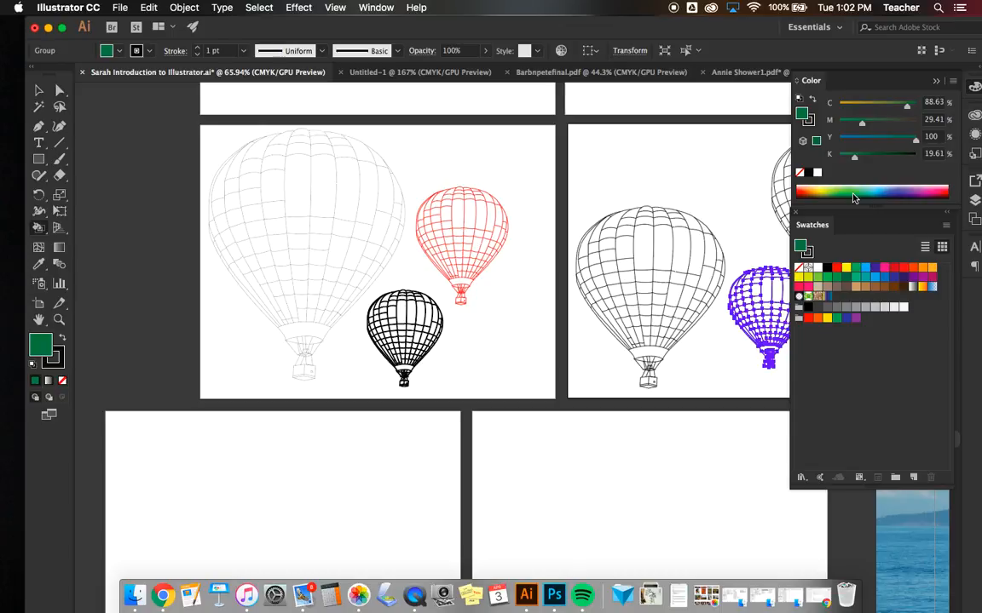
left_click(840, 192)
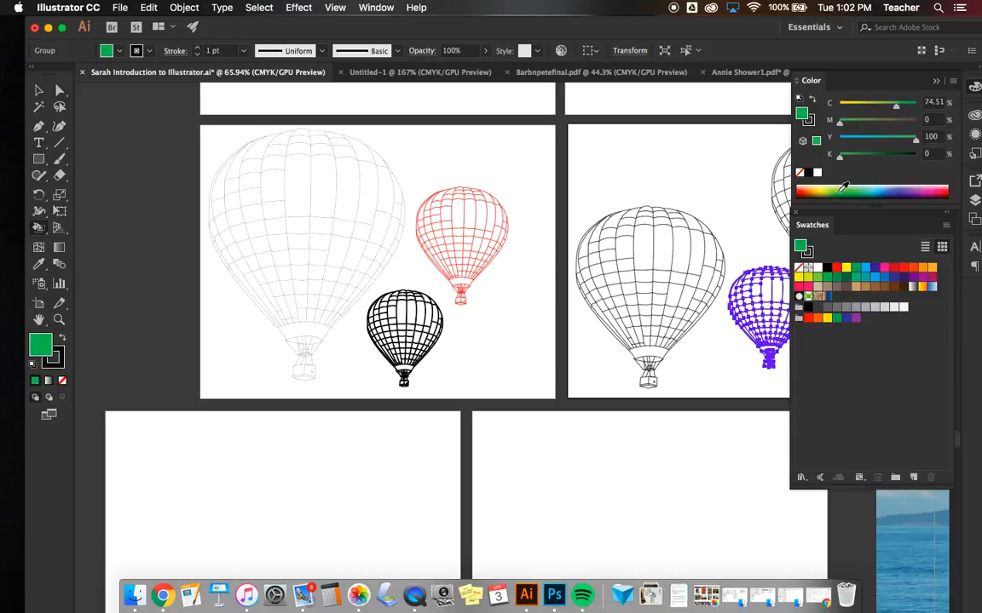
left_click(954, 82)
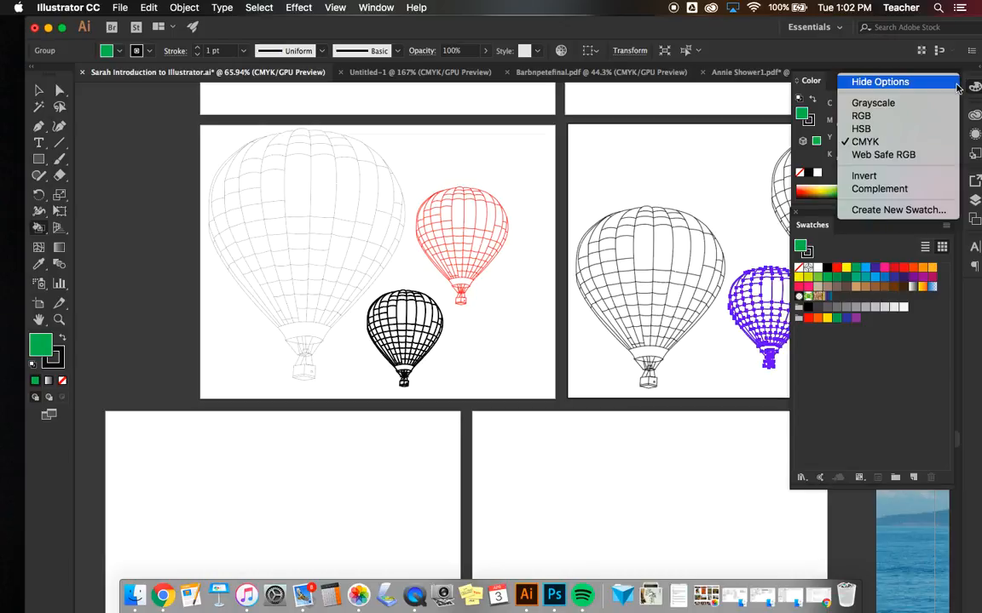
left_click(835, 235)
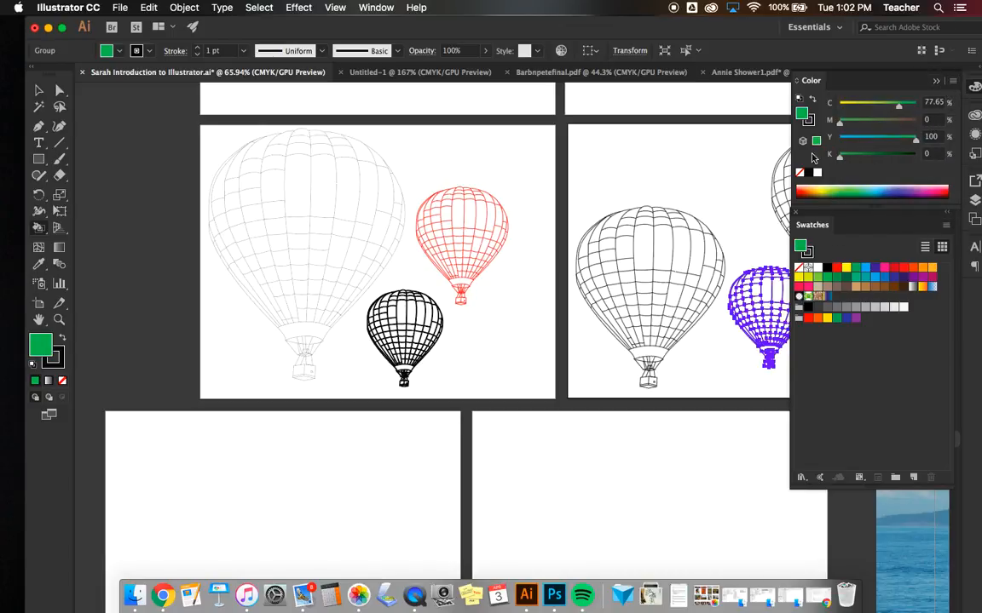
Try to show the Color Guide panel and look for it among all the open windows.
left_click(409, 6)
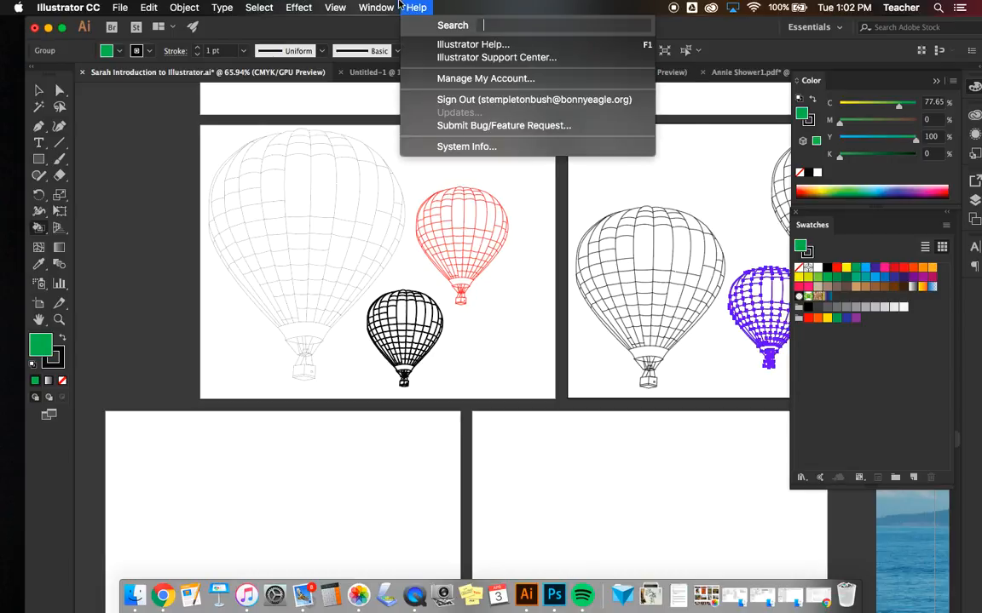
mouse_move(375, 7)
left_click(399, 276)
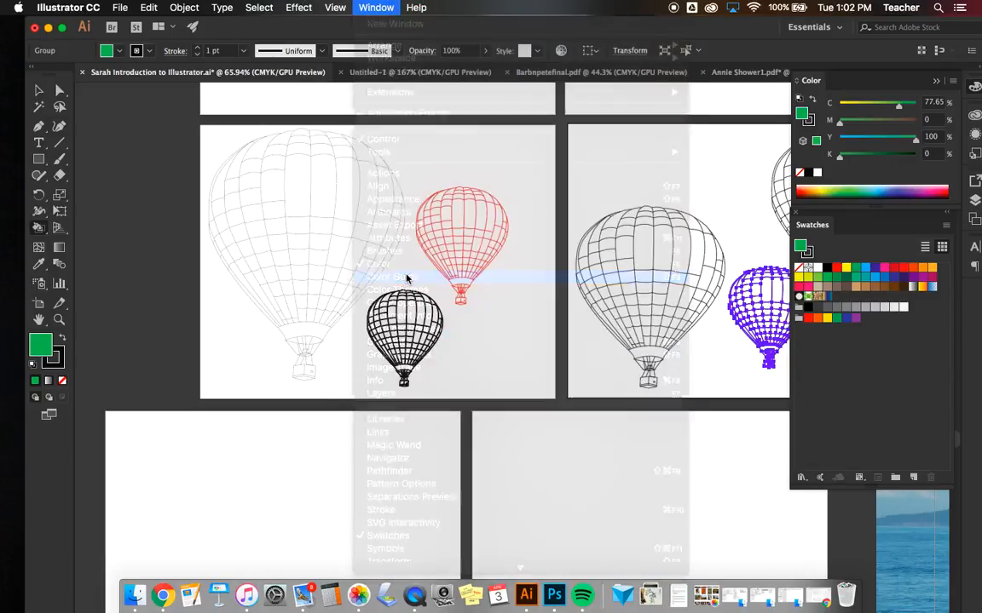
left_click_drag(418, 24, 402, 5)
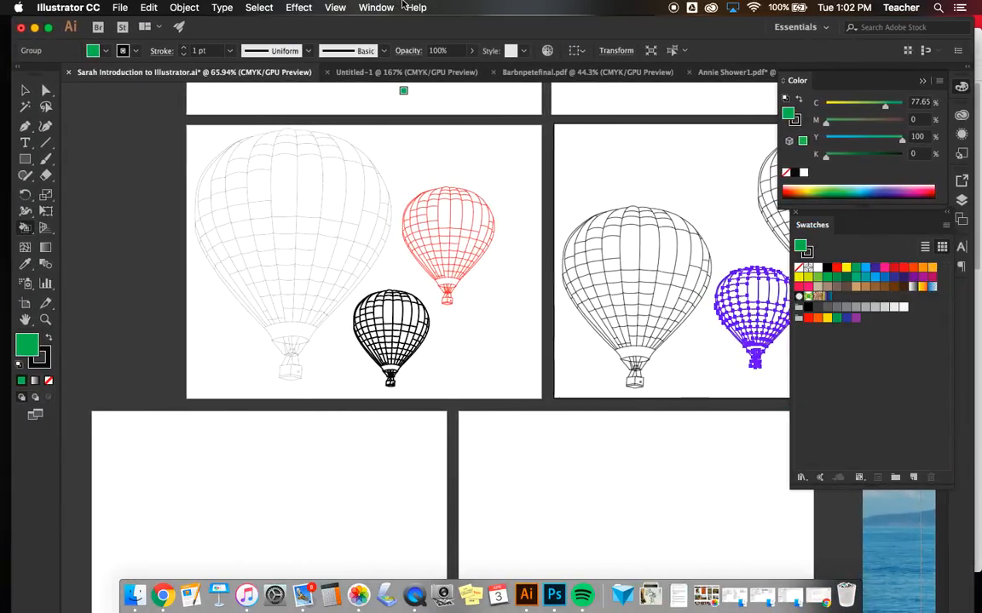
key("ctrl+Up")
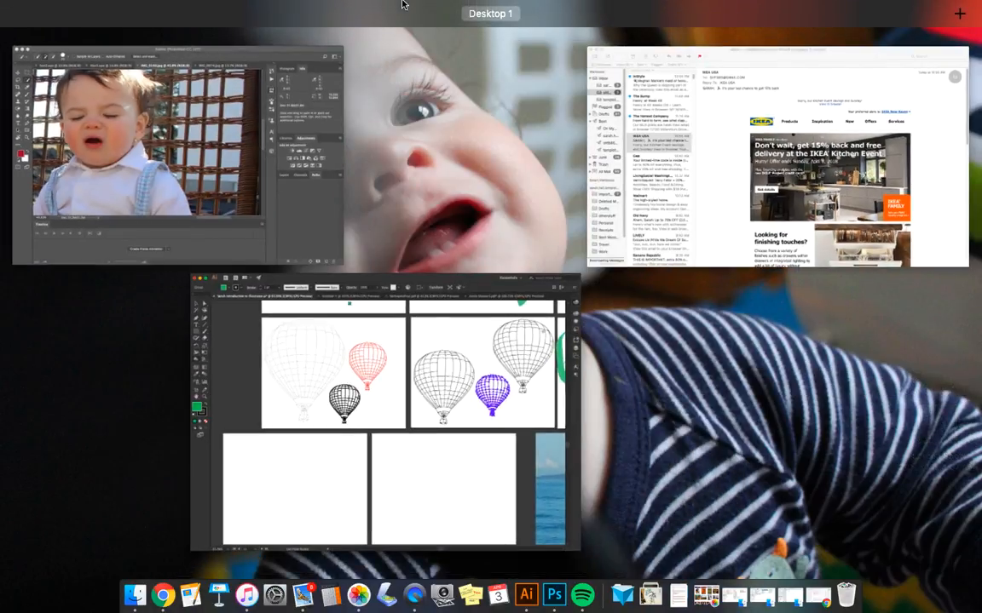
key("ctrl+Up")
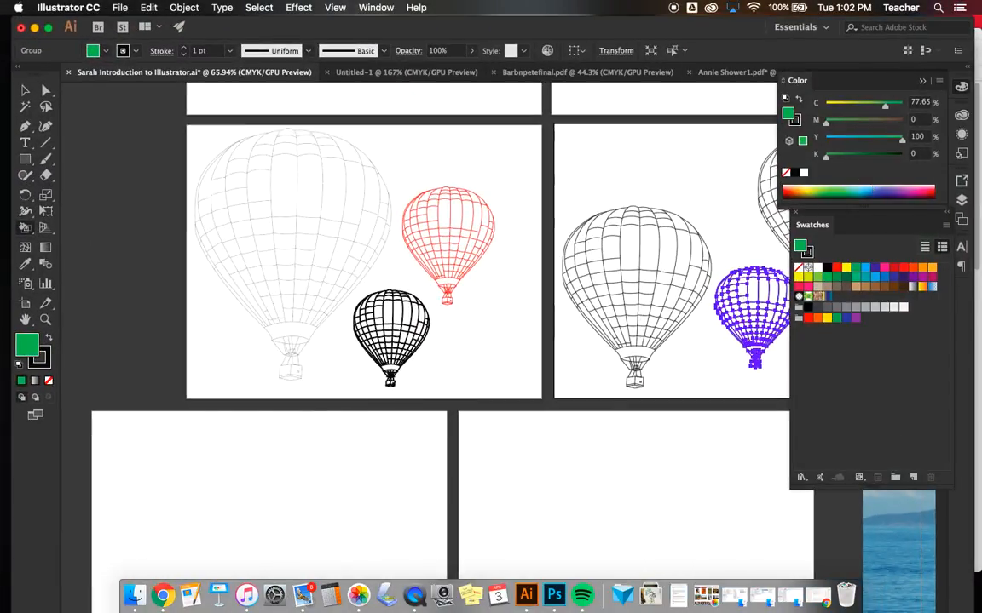
Separate the Color panel and place it below the Swatches panel, then move Swatches over the gap between the two balloon artboards.
left_click_drag(773, 68, 860, 464)
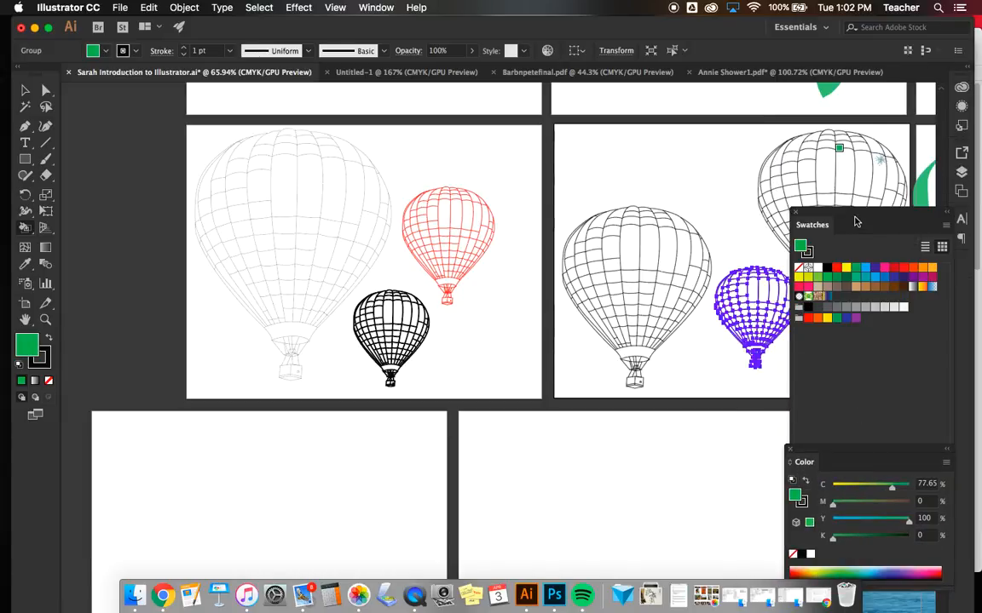
left_click_drag(860, 217, 571, 120)
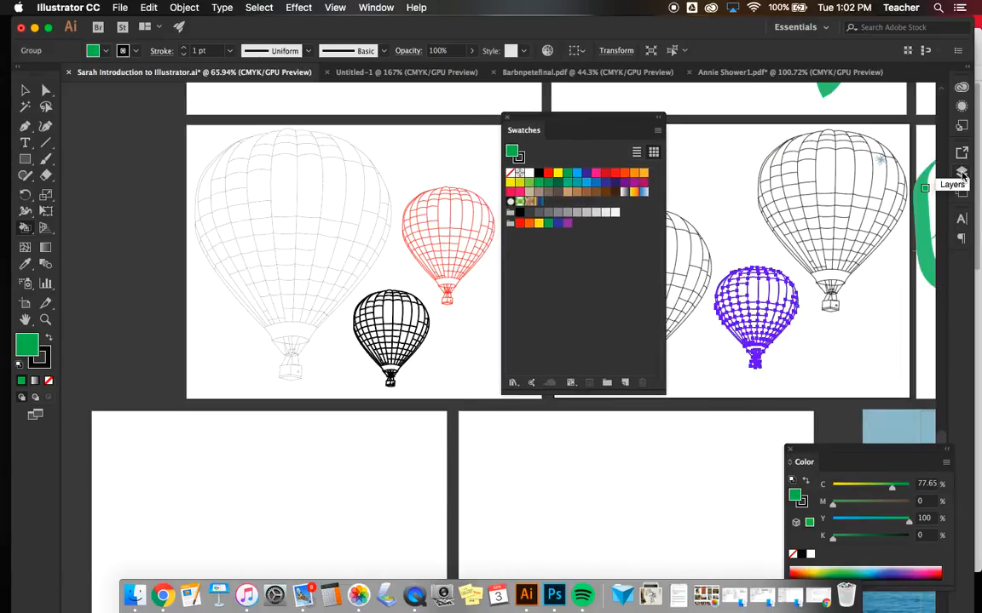
left_click(947, 464)
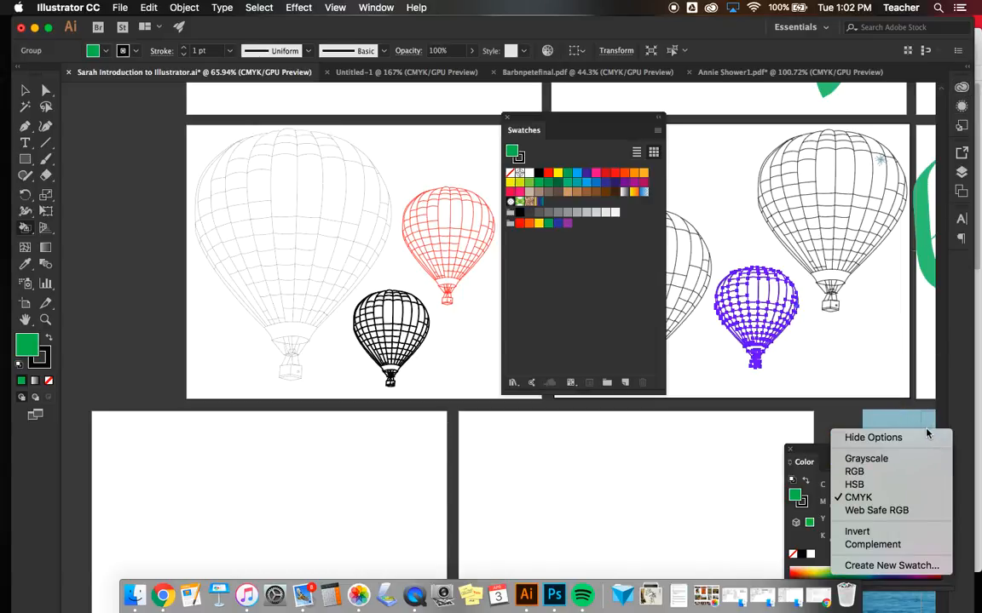
left_click(813, 449)
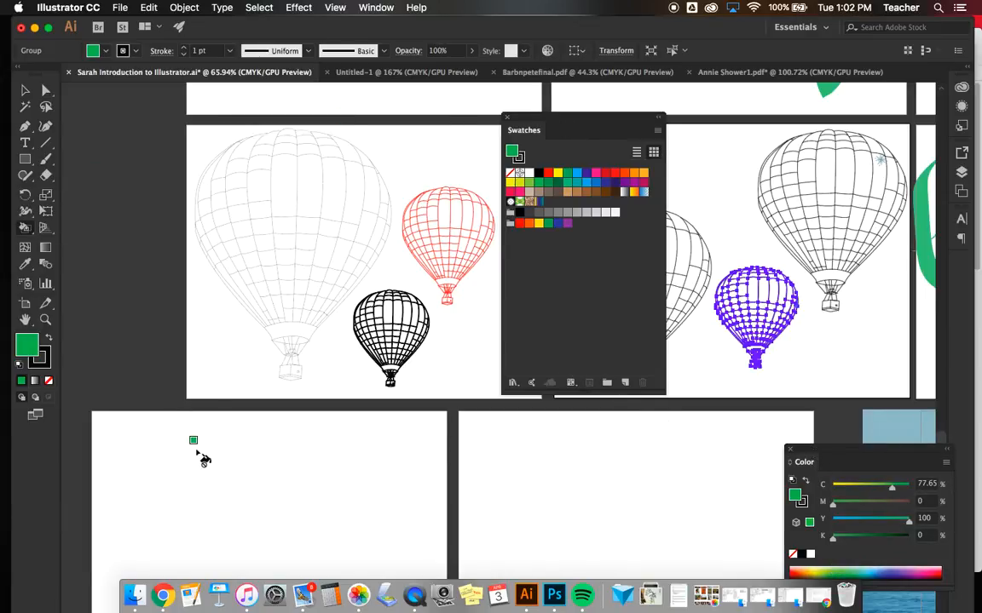
Switch to QuickTime Player and bring up its commands for stopping the screen recording.
left_click(414, 595)
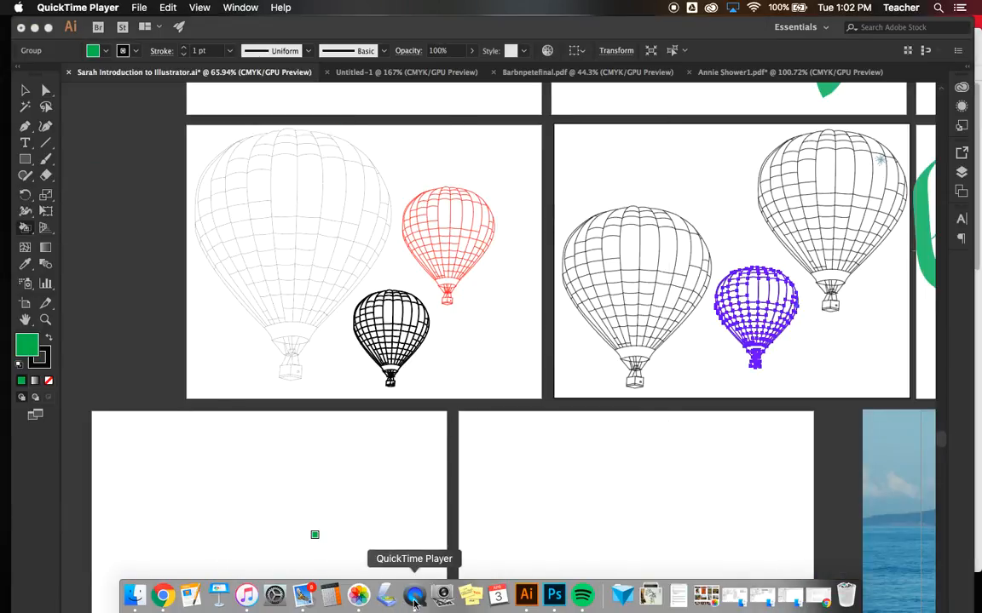
left_click(134, 7)
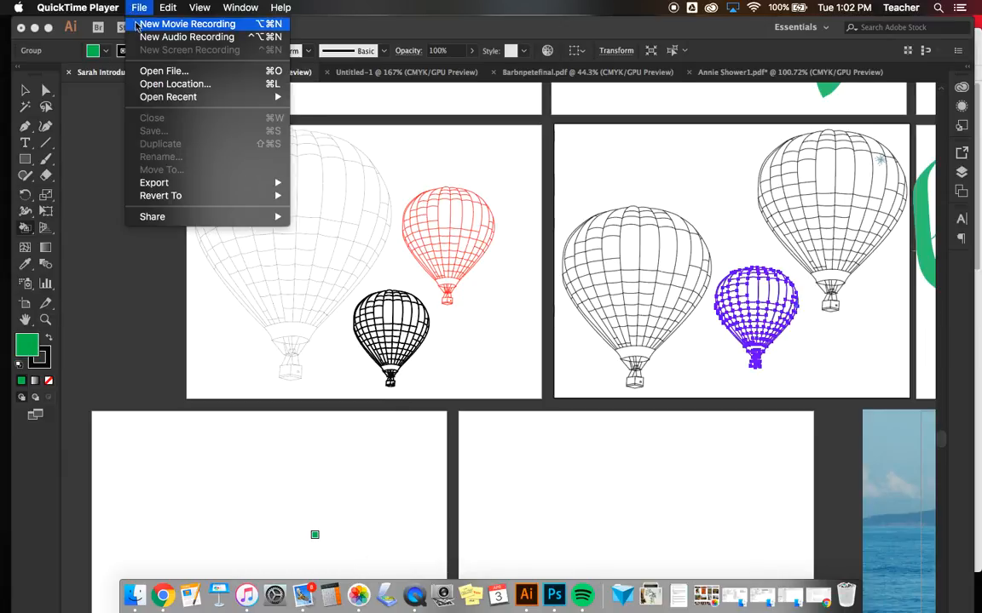
mouse_move(168, 7)
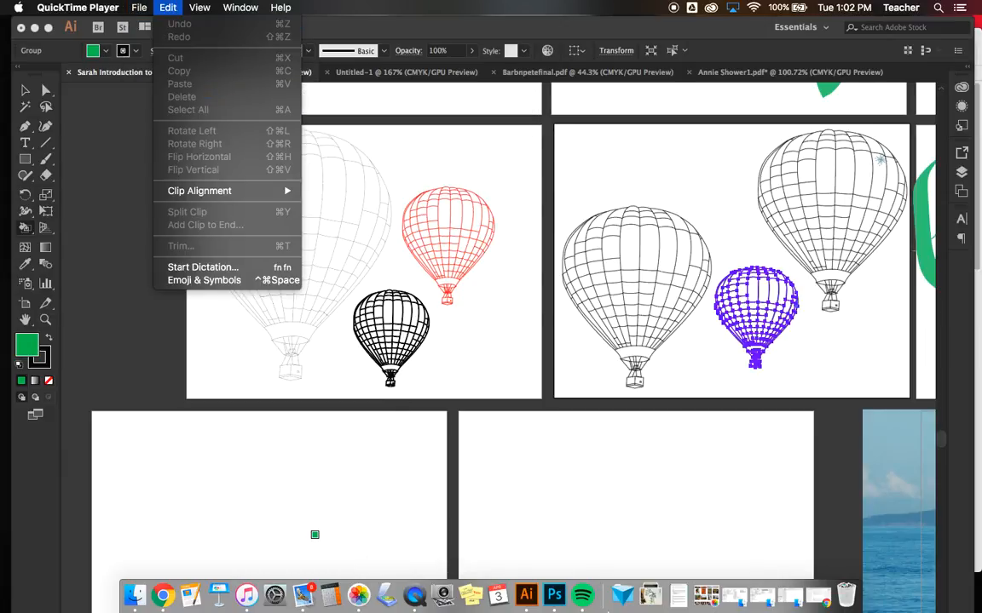
right_click(421, 592)
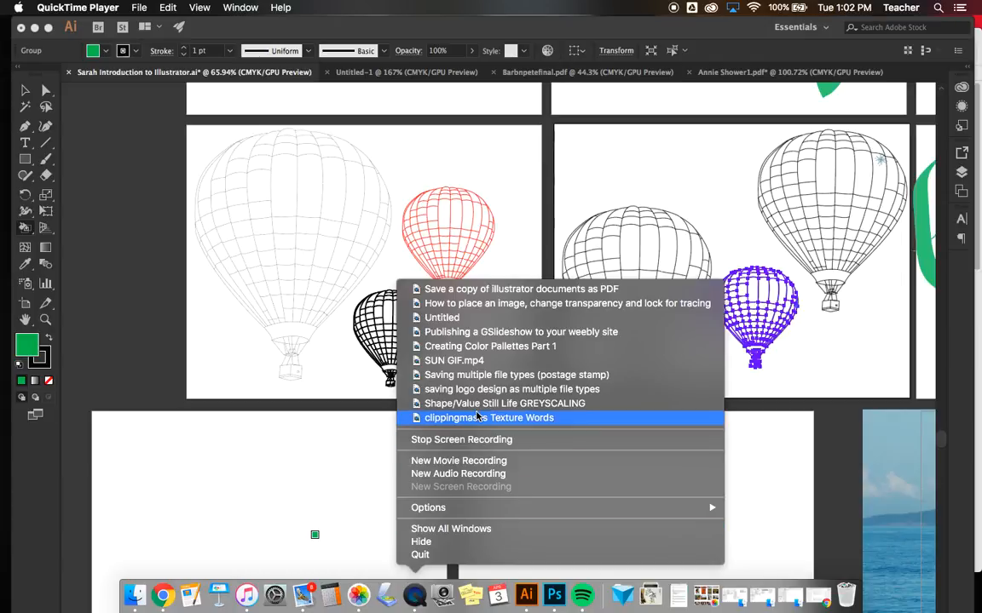